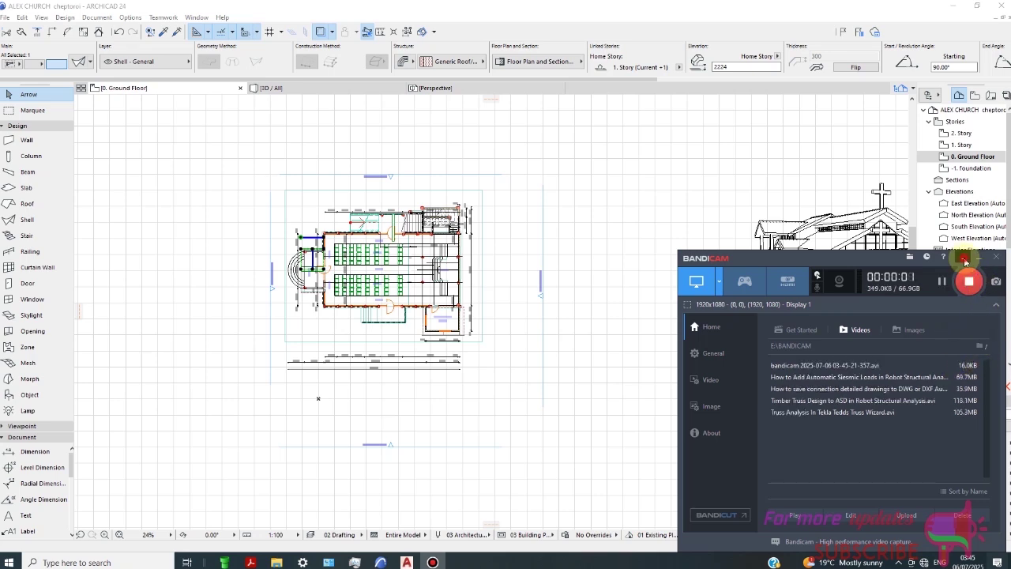
- Zoom in and out on the church ground floor plan, then show the Navigator's View Map
{"action": "left_click", "coordinate": [963, 259]}
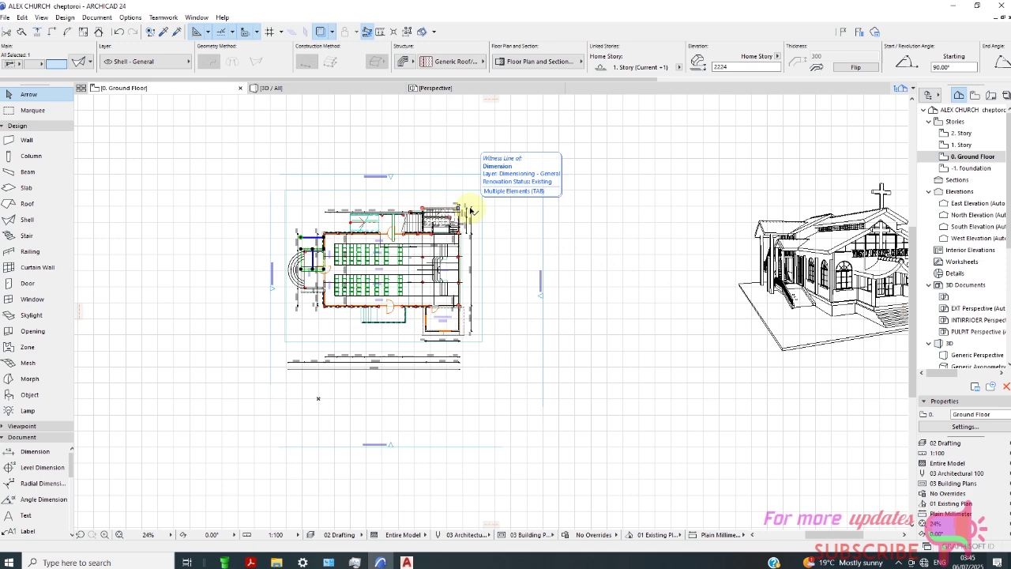
{"action": "scroll", "coordinate": [411, 307], "scroll_direction": "up", "scroll_amount": 3}
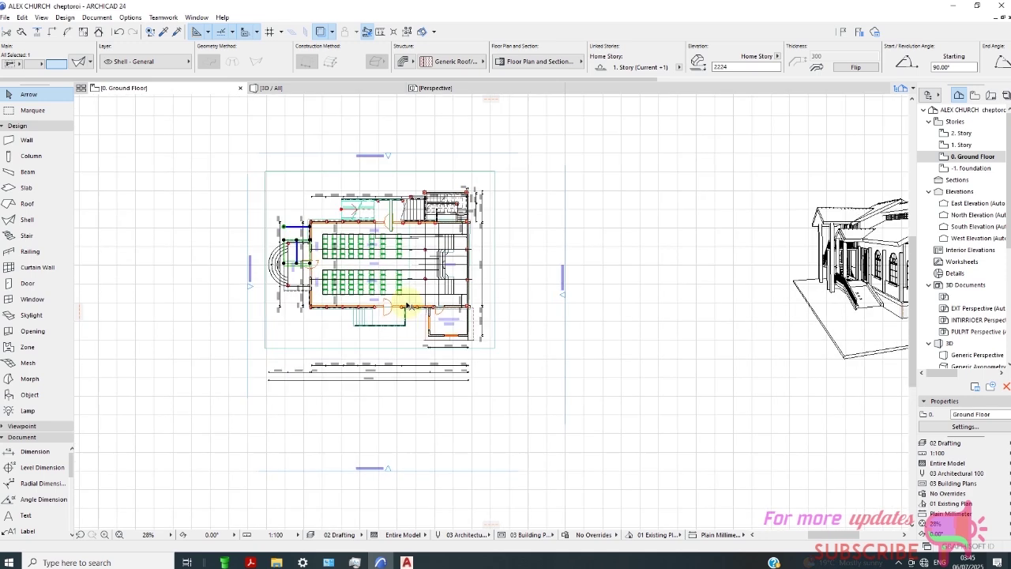
{"action": "scroll", "coordinate": [412, 307], "scroll_direction": "up", "scroll_amount": 1}
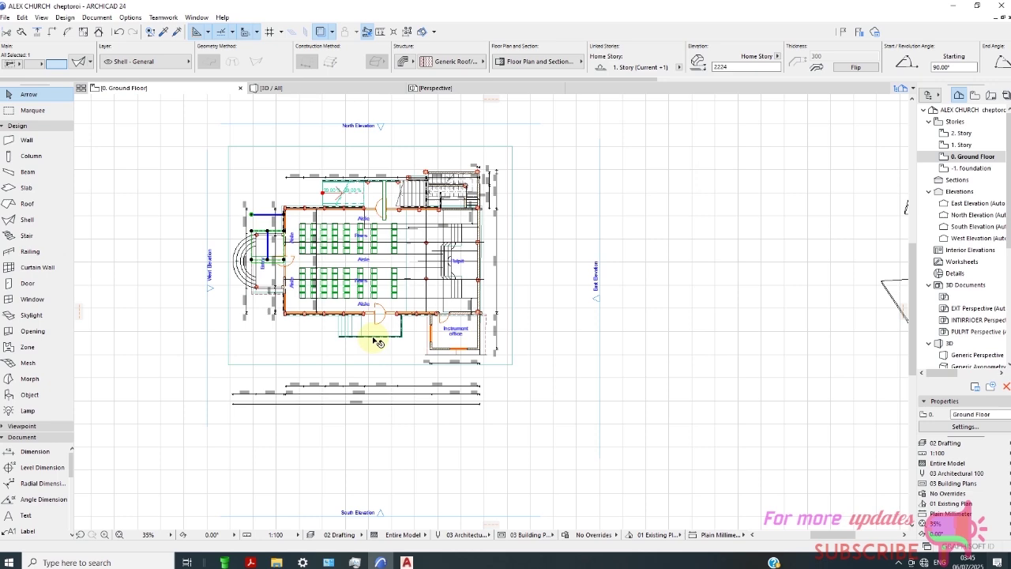
{"action": "scroll", "coordinate": [377, 330], "scroll_direction": "down", "scroll_amount": 1}
{"action": "scroll", "coordinate": [353, 328], "scroll_direction": "down", "scroll_amount": 1}
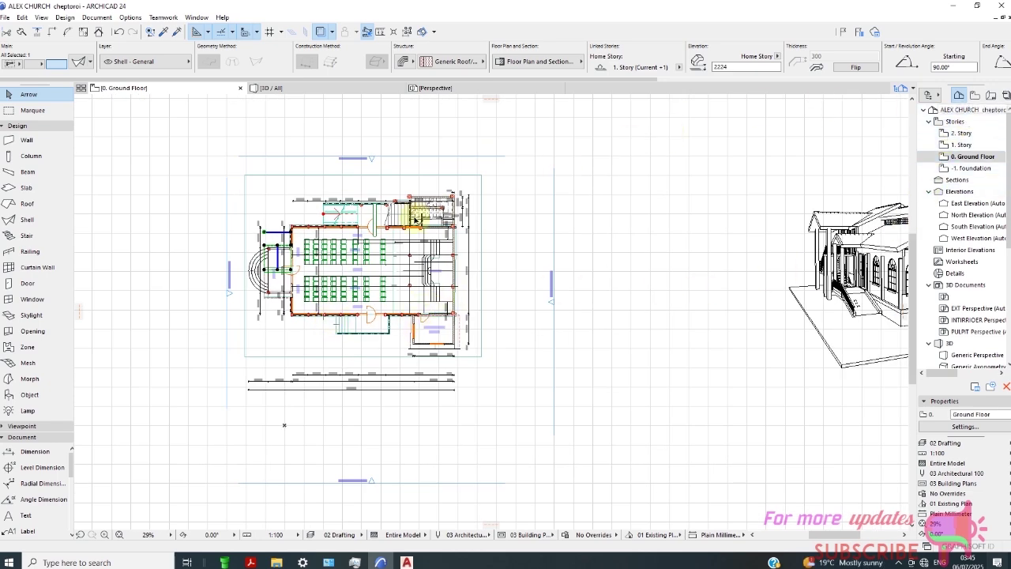
{"action": "left_click", "coordinate": [973, 95]}
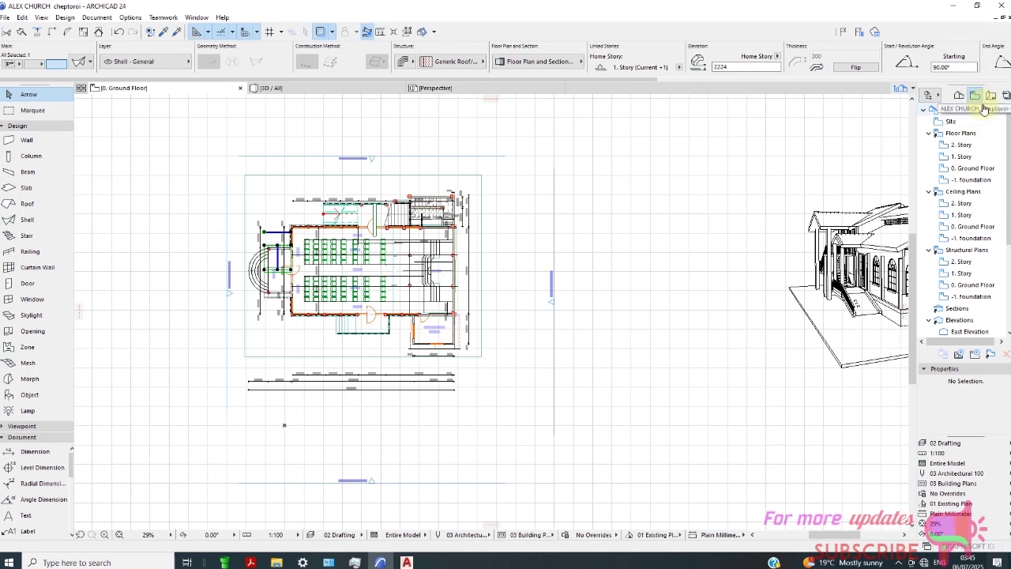
- Browse the Layout Book's plan and elevation sheets
{"action": "left_click", "coordinate": [990, 95]}
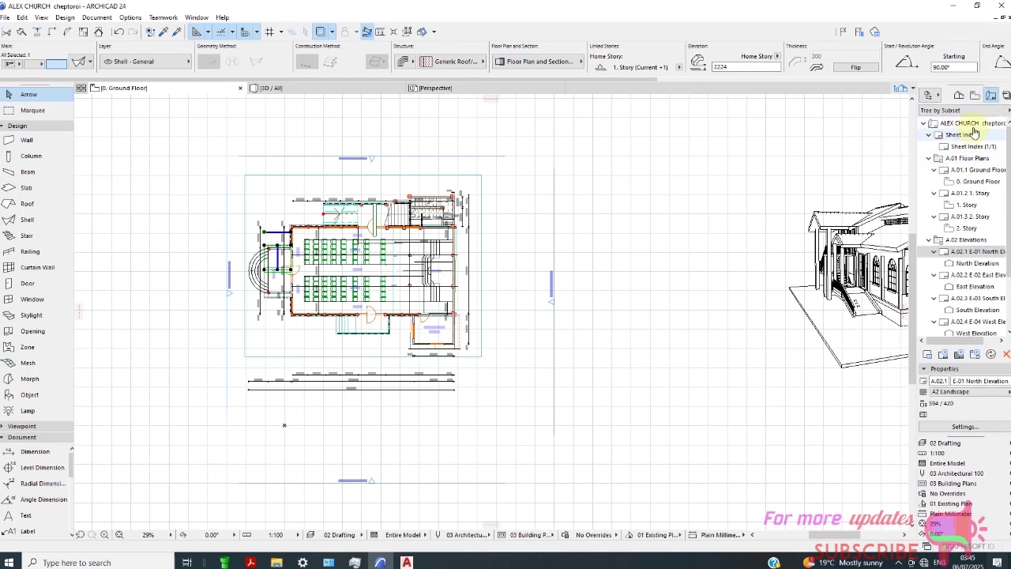
{"action": "scroll", "coordinate": [974, 132], "scroll_direction": "down", "scroll_amount": 3}
{"action": "scroll", "coordinate": [974, 127], "scroll_direction": "up", "scroll_amount": 3}
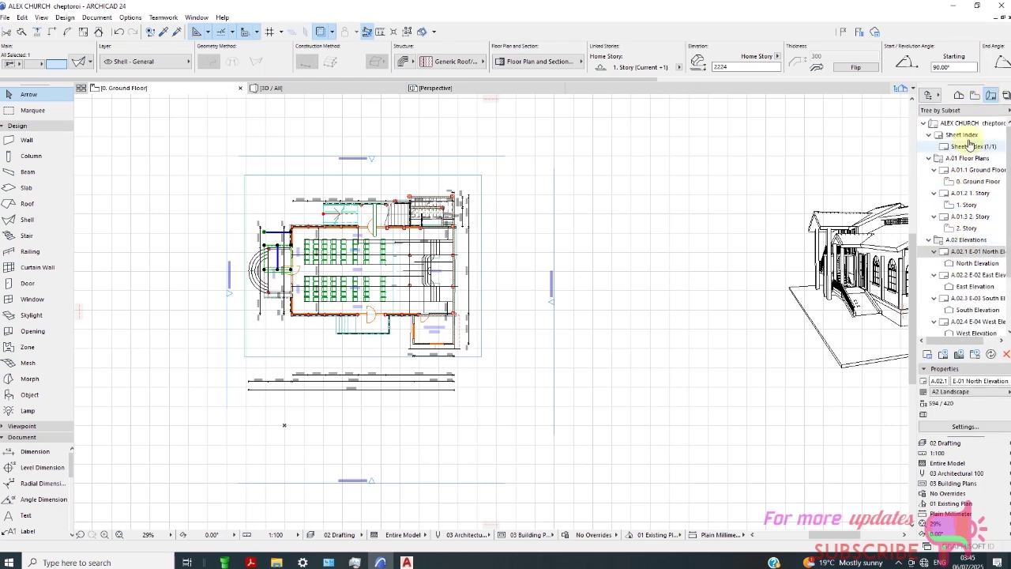
- Return to the View Map and select the East Elevation view
{"action": "left_click", "coordinate": [973, 95]}
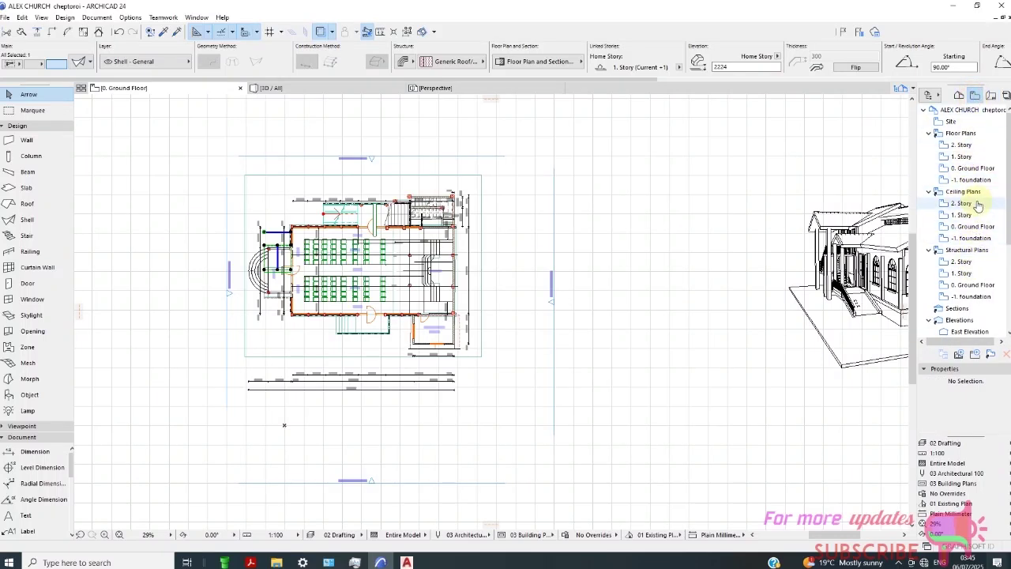
{"action": "scroll", "coordinate": [974, 237], "scroll_direction": "down", "scroll_amount": 1}
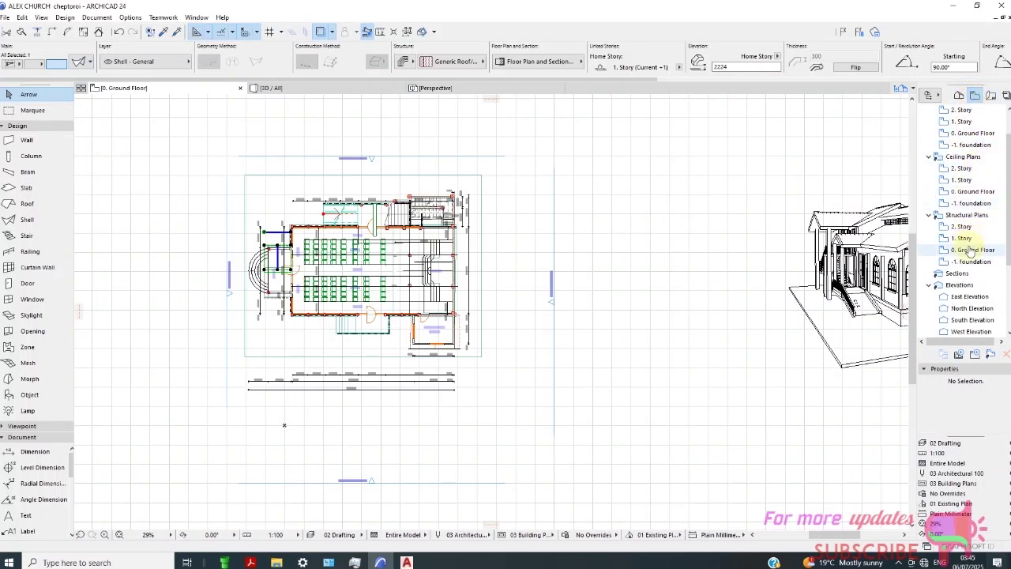
{"action": "left_click", "coordinate": [972, 296]}
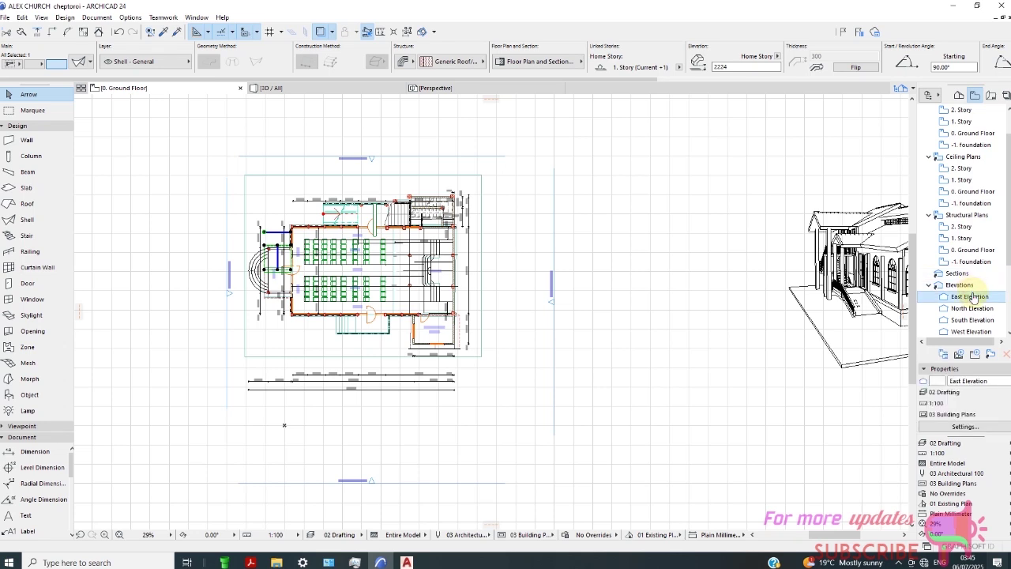
{"action": "scroll", "coordinate": [509, 264], "scroll_direction": "down", "scroll_amount": 1}
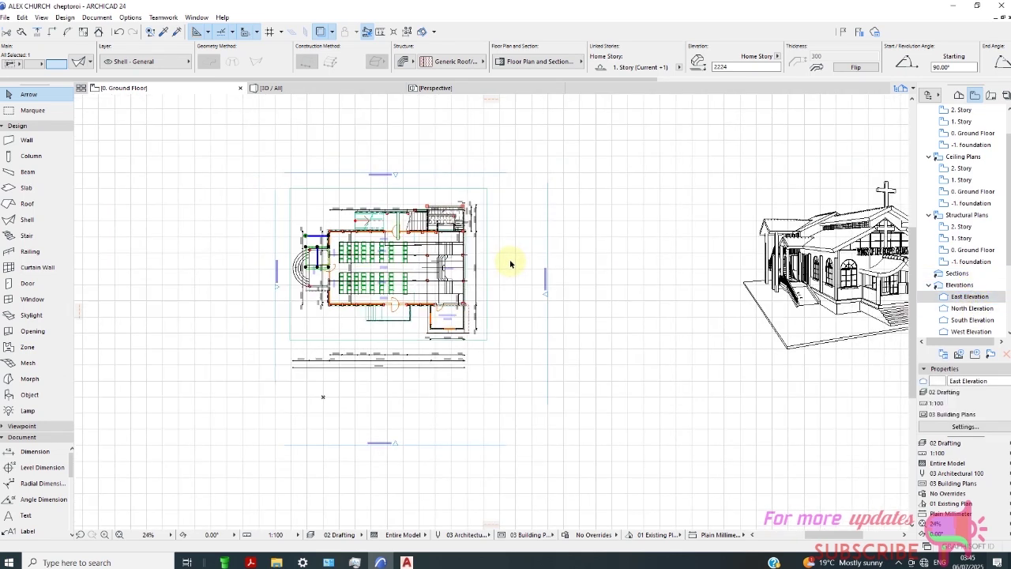
- Open the East, North, South and finally West Elevation views one after another
{"action": "double_click", "coordinate": [953, 298]}
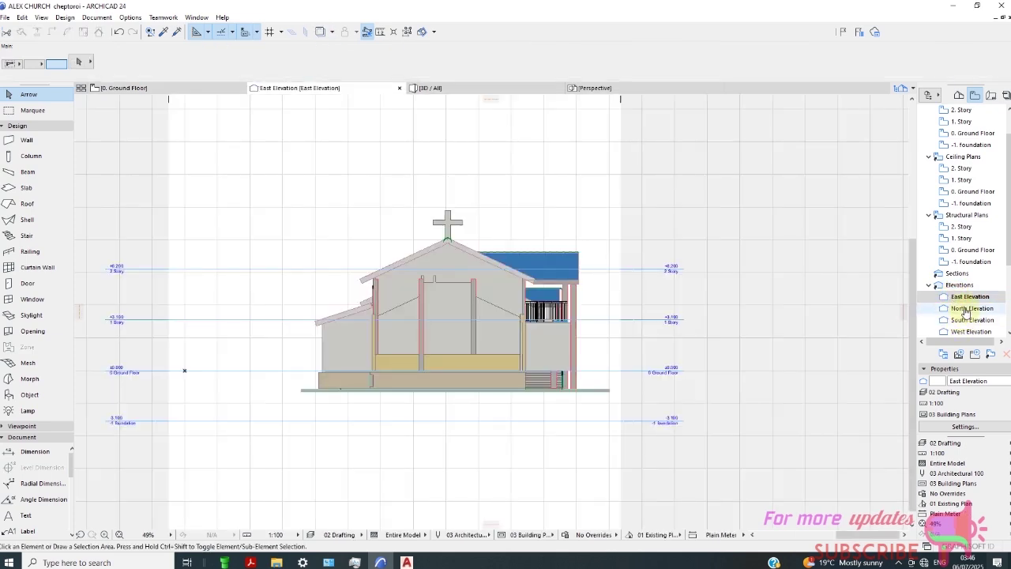
{"action": "double_click", "coordinate": [964, 309]}
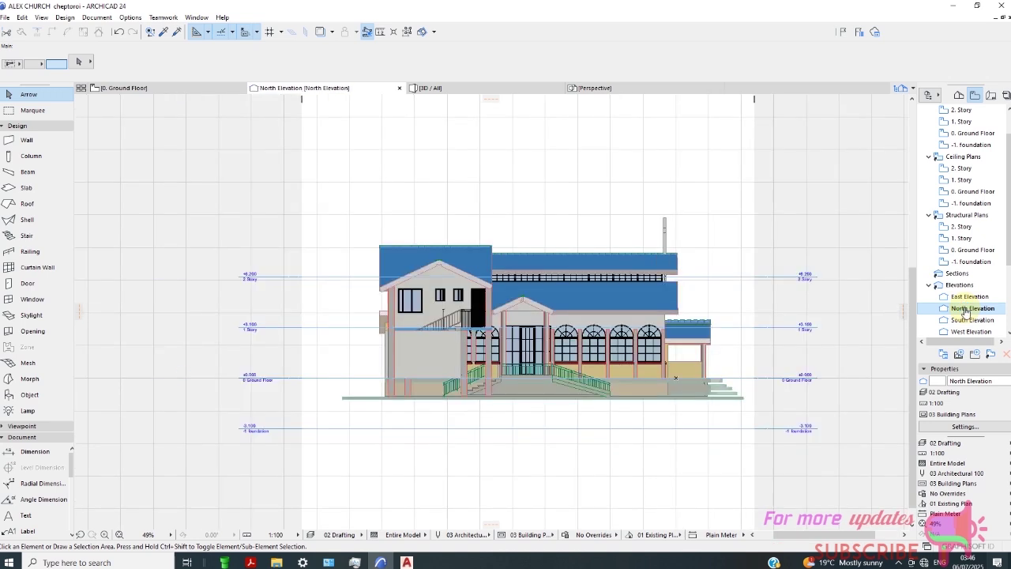
{"action": "double_click", "coordinate": [957, 322]}
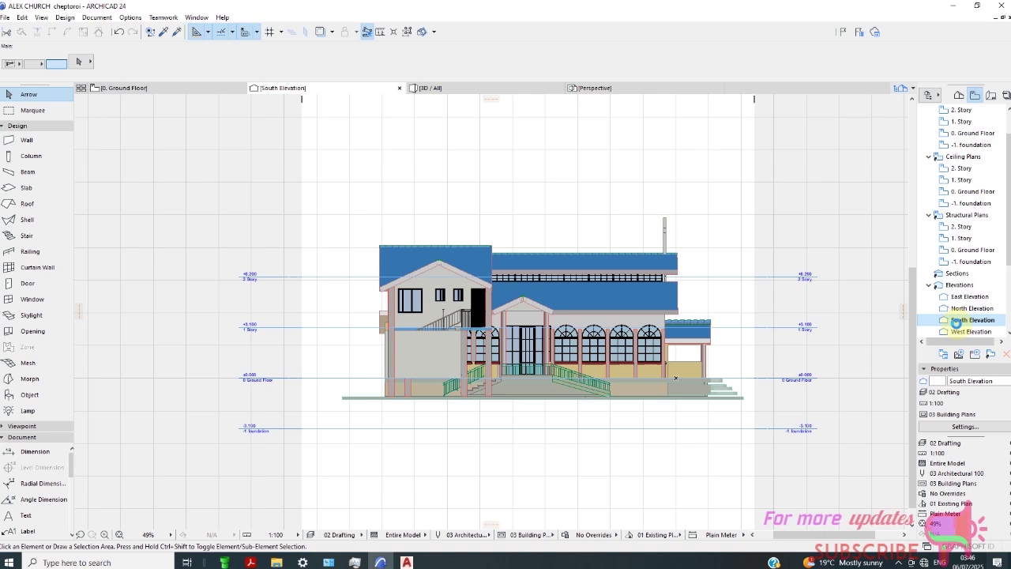
{"action": "left_click", "coordinate": [958, 330]}
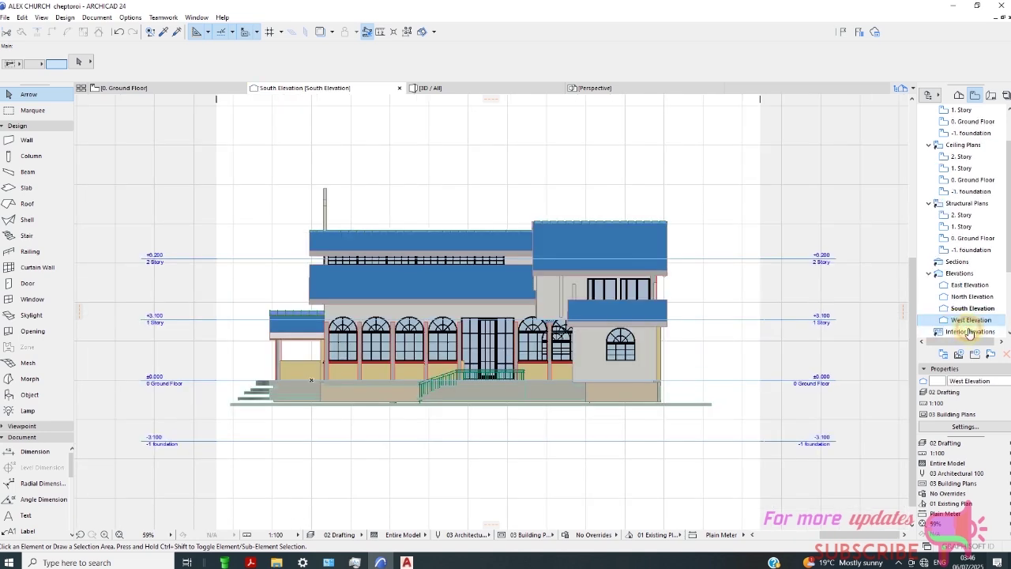
{"action": "double_click", "coordinate": [968, 322]}
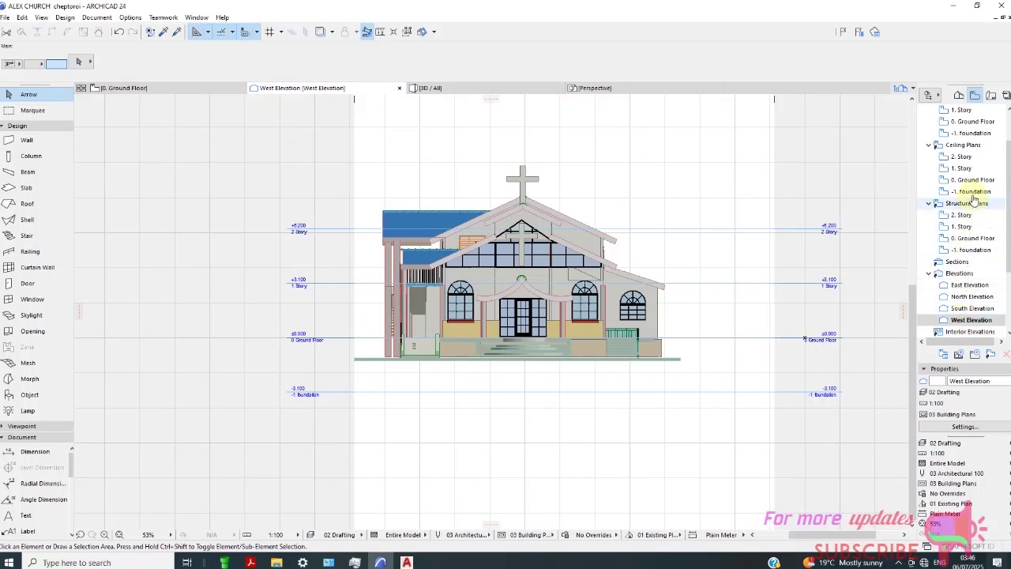
- Open the 0. Ground Floor ceiling plan
{"action": "left_click", "coordinate": [966, 180]}
{"action": "double_click", "coordinate": [965, 180]}
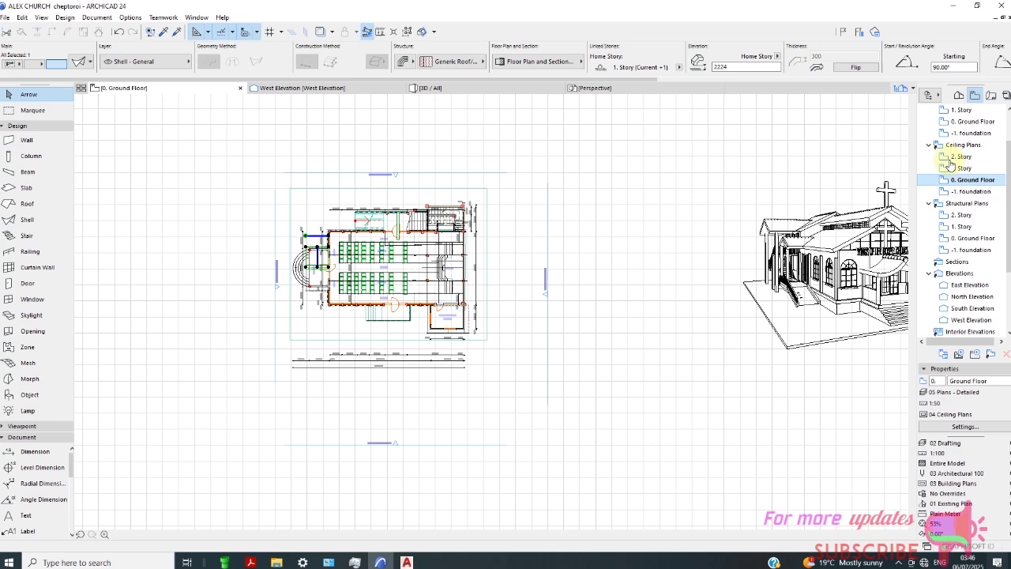
{"action": "scroll", "coordinate": [552, 300], "scroll_direction": "up", "scroll_amount": 2}
{"action": "scroll", "coordinate": [975, 170], "scroll_direction": "up", "scroll_amount": 2}
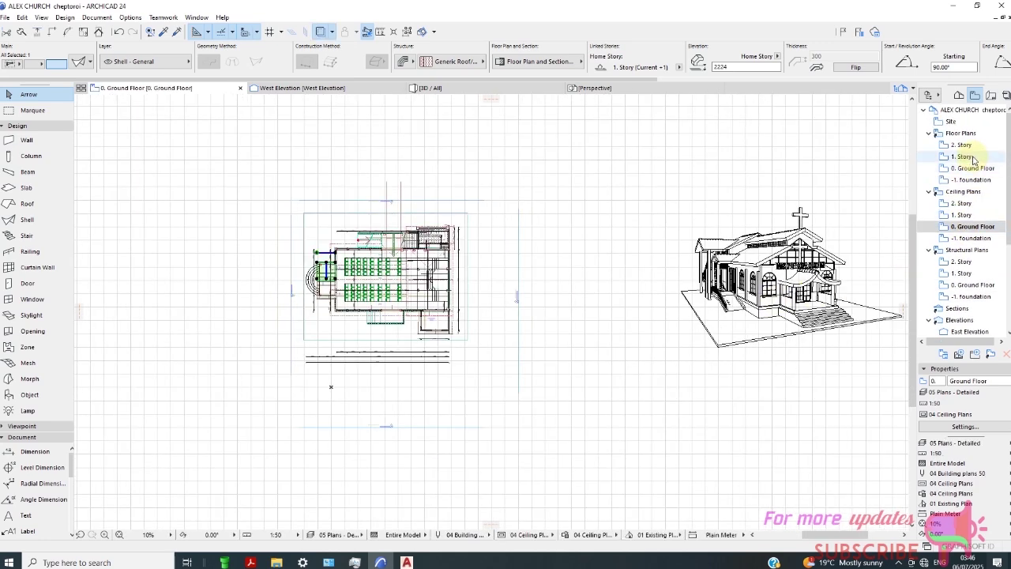
- Open the 1. Story floor plan, then the 2. Story floor plan
{"action": "left_click", "coordinate": [965, 169]}
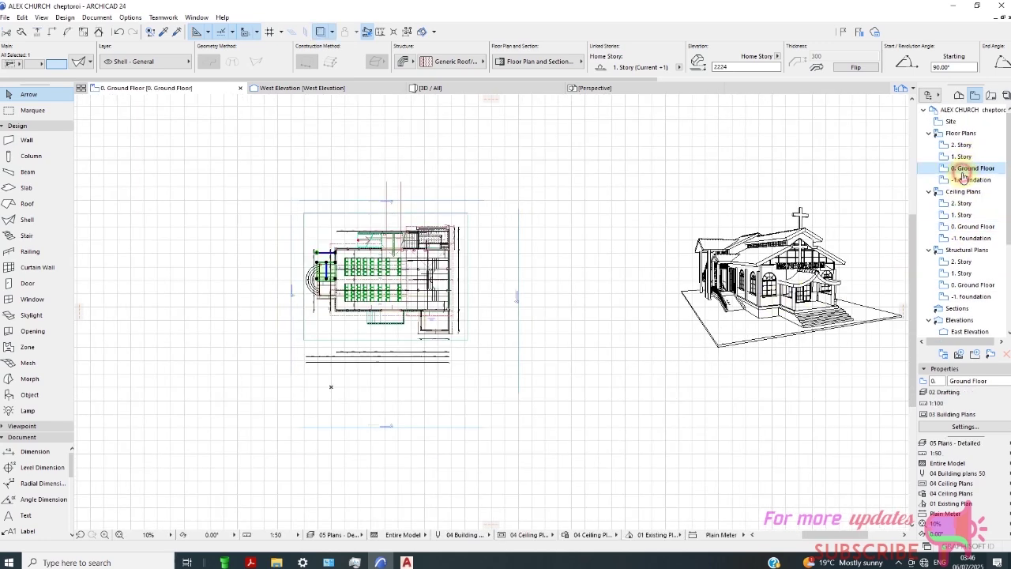
{"action": "left_click", "coordinate": [963, 157]}
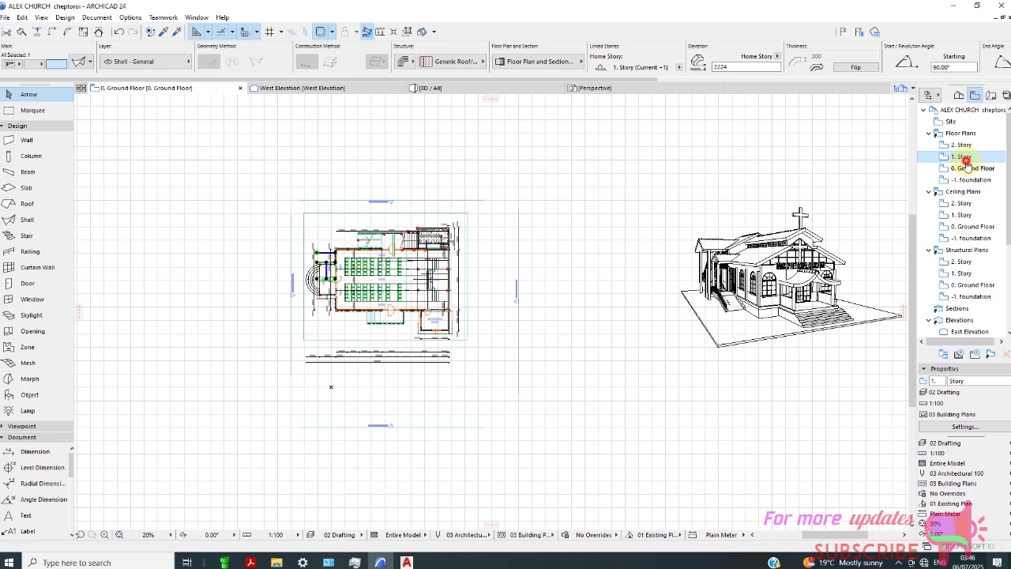
{"action": "double_click", "coordinate": [966, 161]}
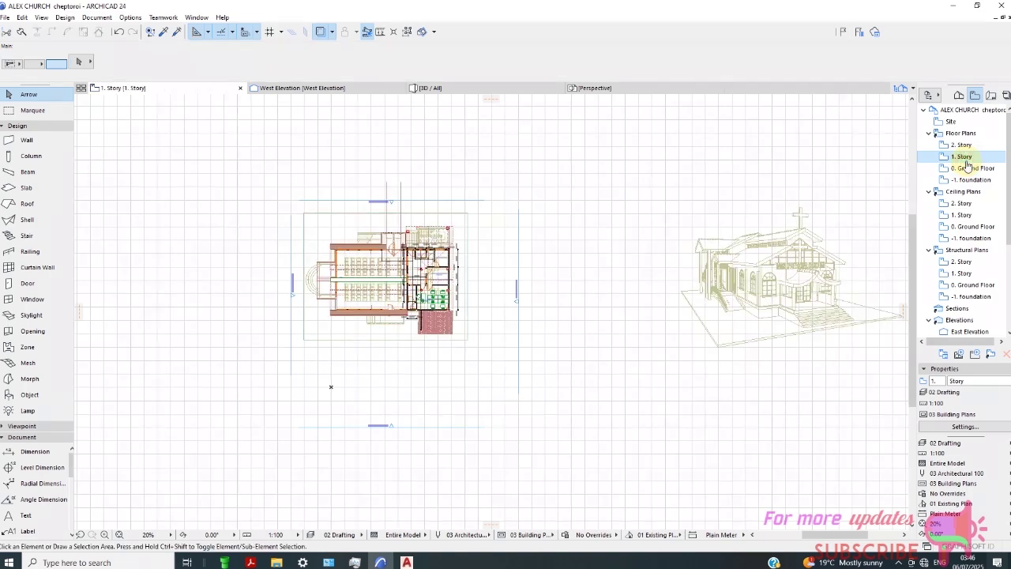
{"action": "scroll", "coordinate": [406, 237], "scroll_direction": "up", "scroll_amount": 4}
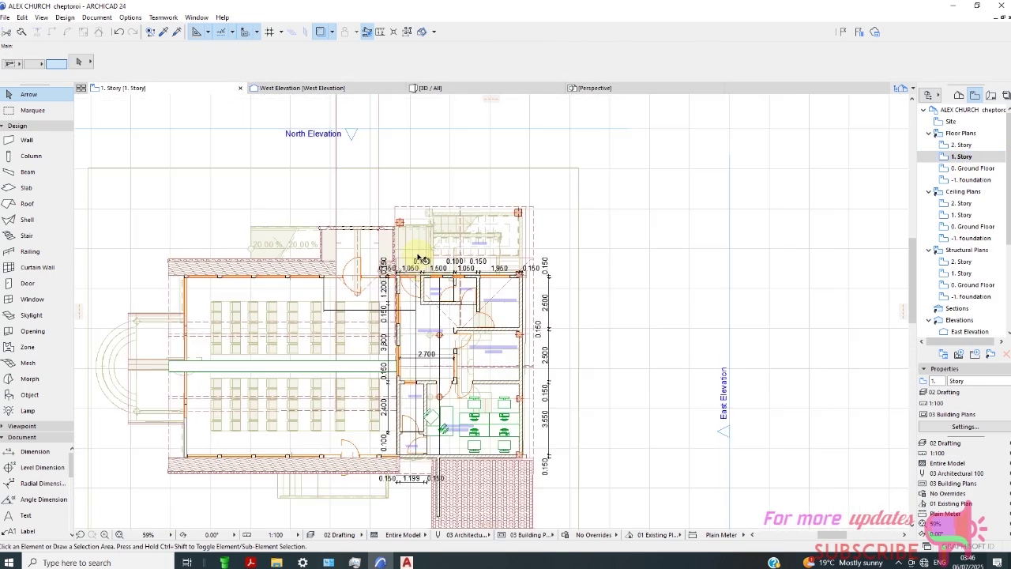
{"action": "scroll", "coordinate": [432, 300], "scroll_direction": "down", "scroll_amount": 3}
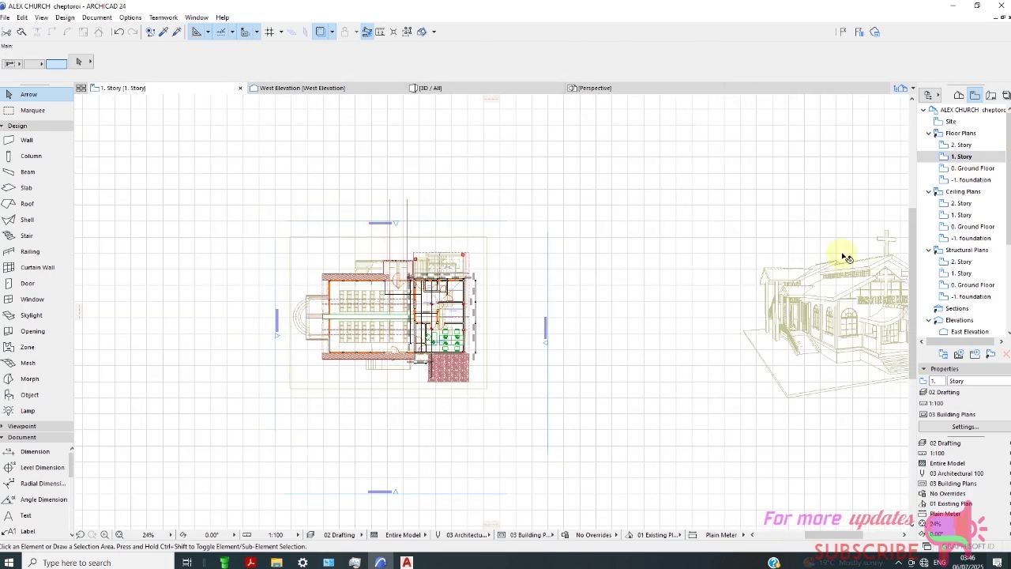
{"action": "left_click", "coordinate": [961, 147]}
{"action": "double_click", "coordinate": [961, 147]}
{"action": "scroll", "coordinate": [449, 331], "scroll_direction": "up", "scroll_amount": 4}
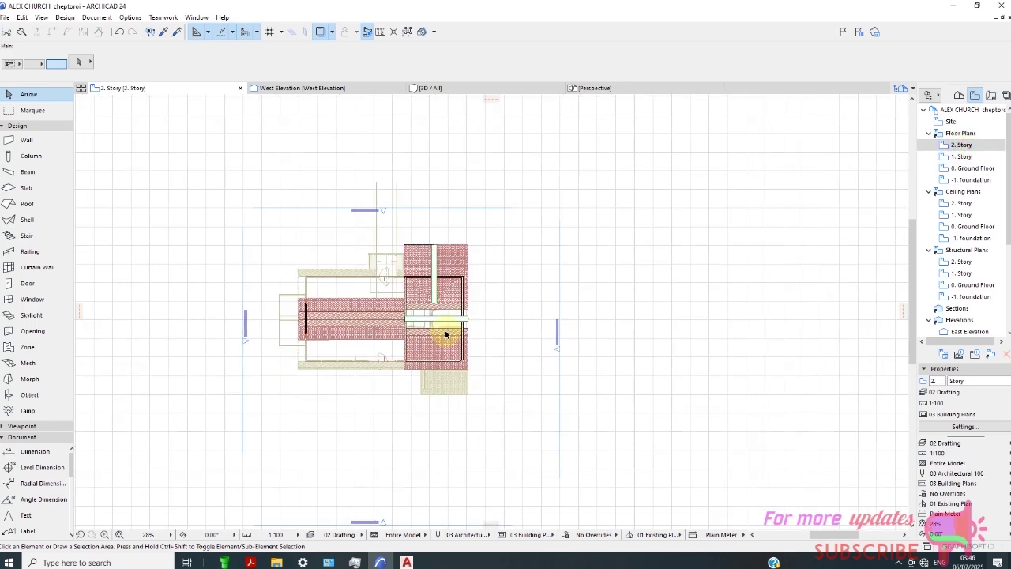
{"action": "scroll", "coordinate": [443, 337], "scroll_direction": "up", "scroll_amount": 1}
{"action": "scroll", "coordinate": [447, 340], "scroll_direction": "down", "scroll_amount": 2}
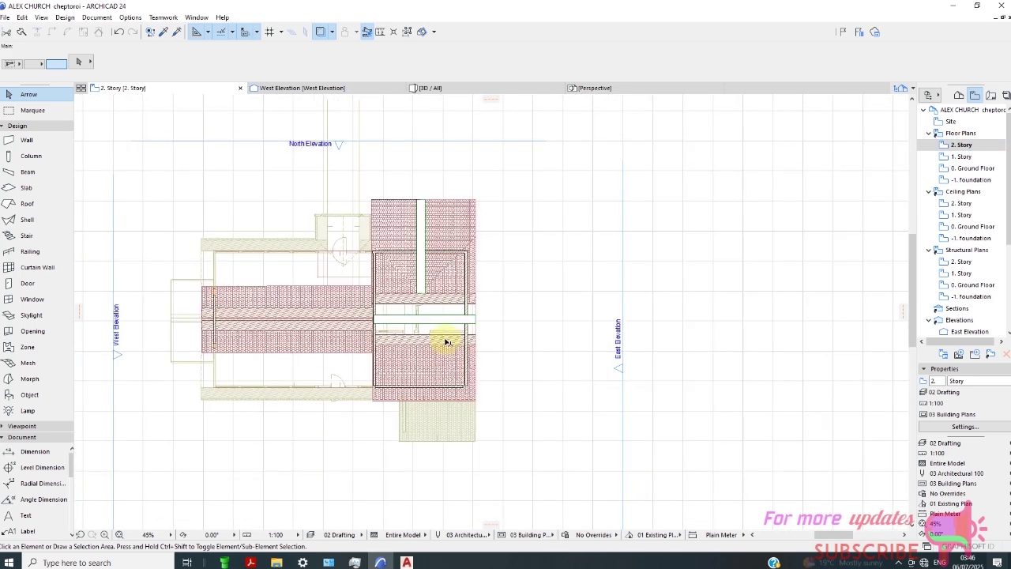
- Show the Publisher Sets overview listing 1 - Views, 2 - Layouts and DWG
{"action": "left_click", "coordinate": [1006, 96]}
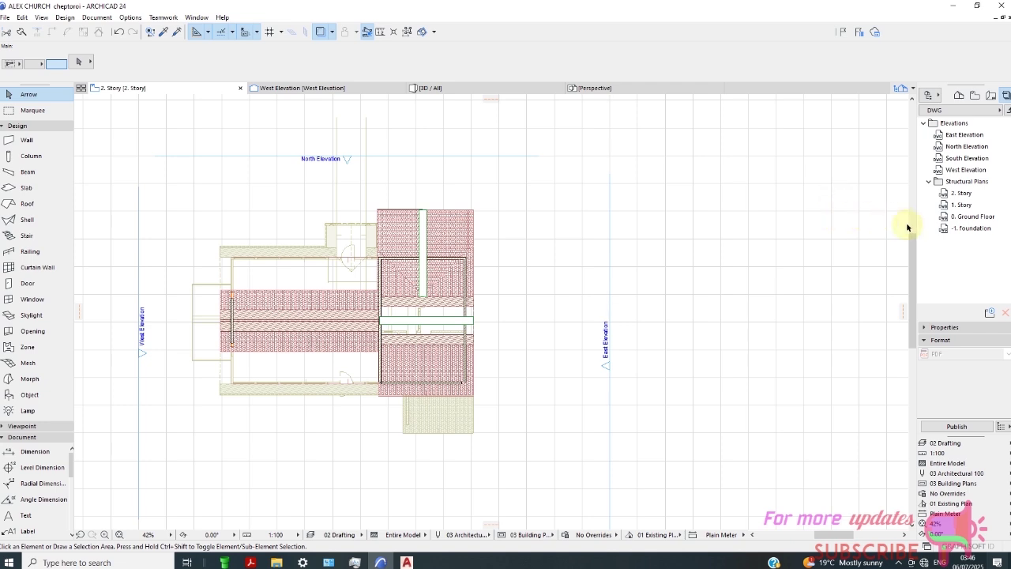
{"action": "left_click", "coordinate": [957, 113]}
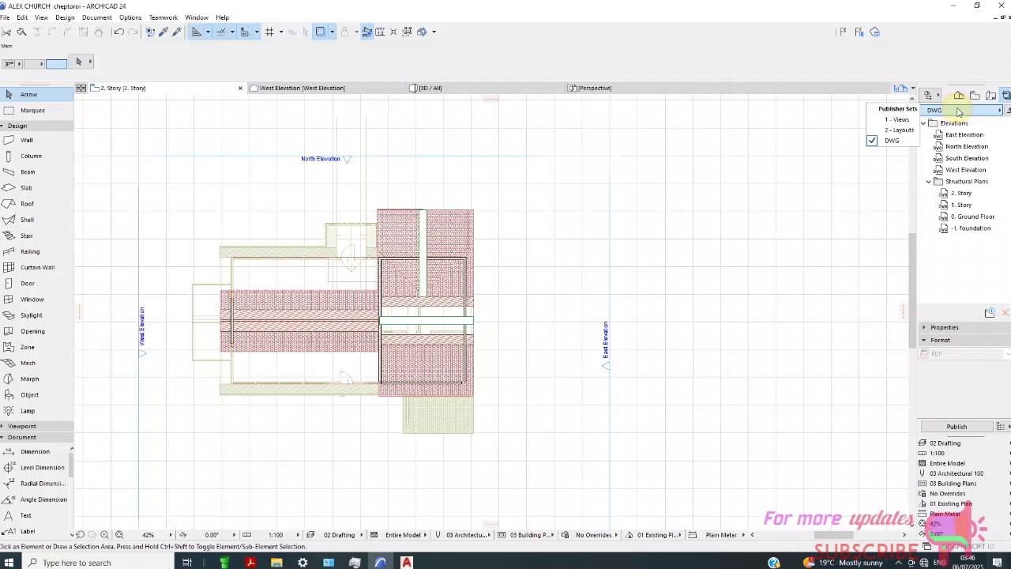
{"action": "left_click", "coordinate": [897, 111]}
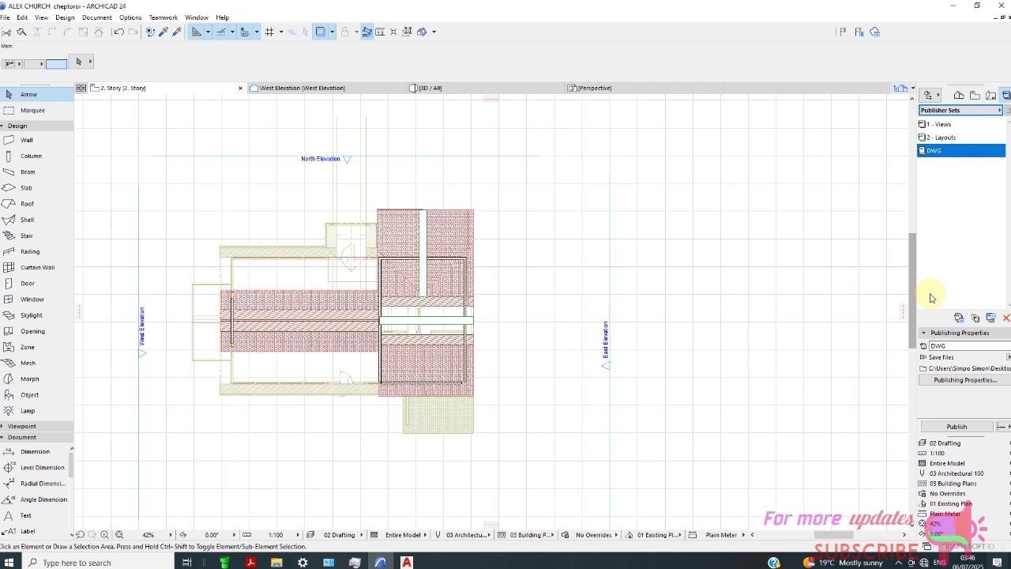
- Create a publisher set called ONDWG and open its empty contents
{"action": "left_click", "coordinate": [992, 322]}
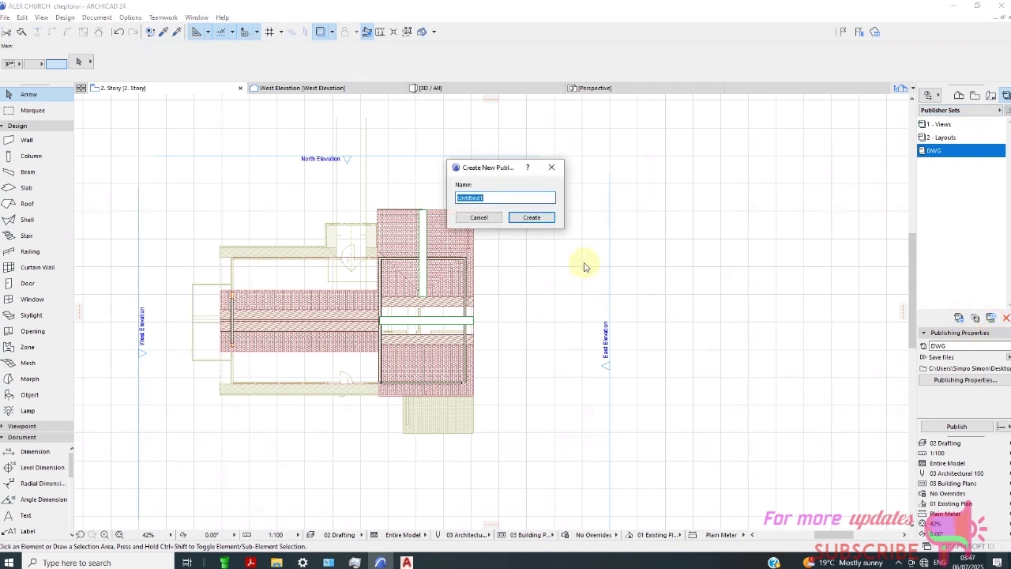
{"action": "type", "text": "0"}
{"action": "left_click", "coordinate": [531, 217]}
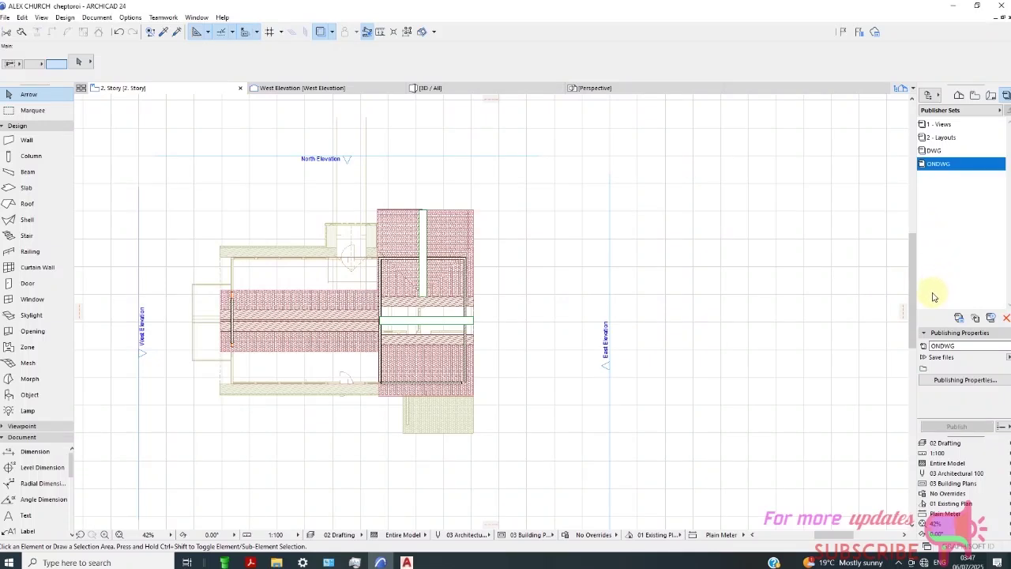
{"action": "double_click", "coordinate": [940, 166]}
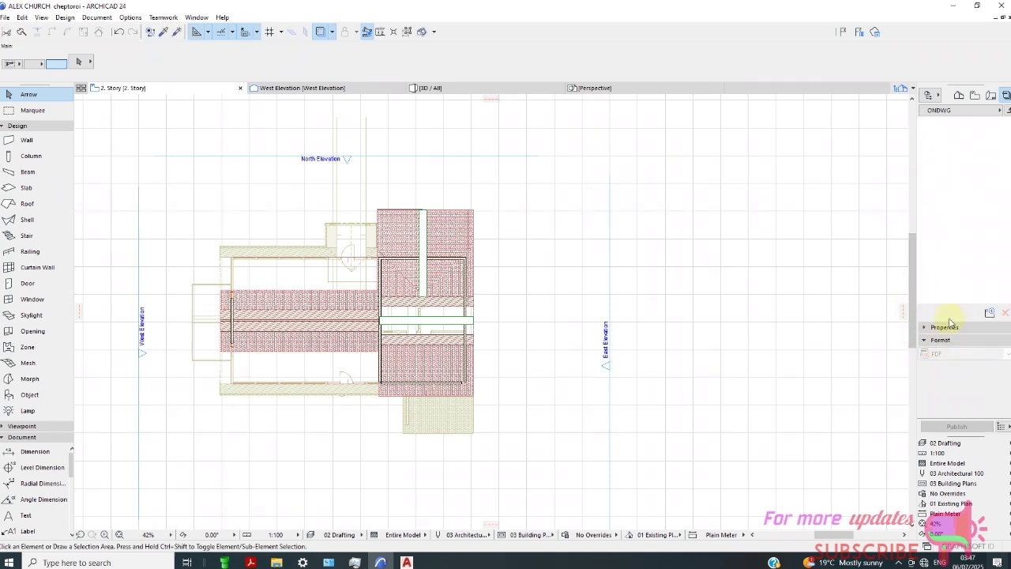
- Open the Organizer and set its publishing side to the ONDWG set
{"action": "left_click", "coordinate": [938, 96]}
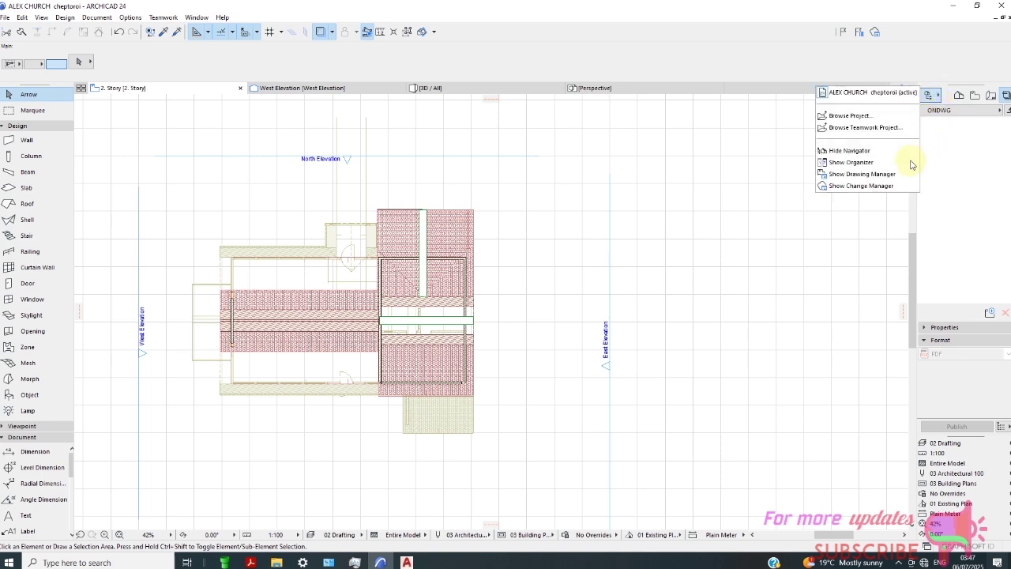
{"action": "left_click", "coordinate": [862, 164]}
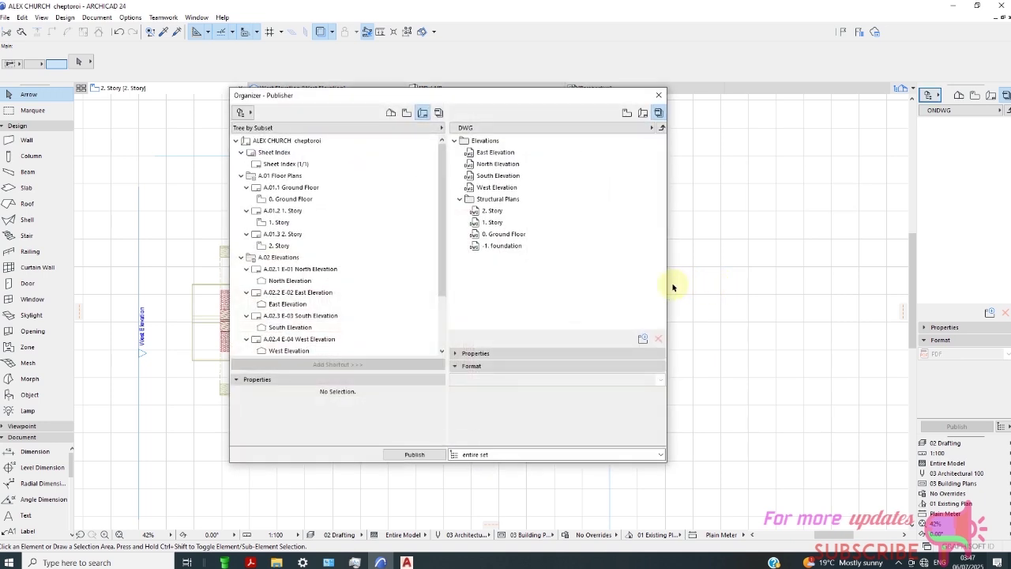
{"action": "left_click", "coordinate": [465, 128]}
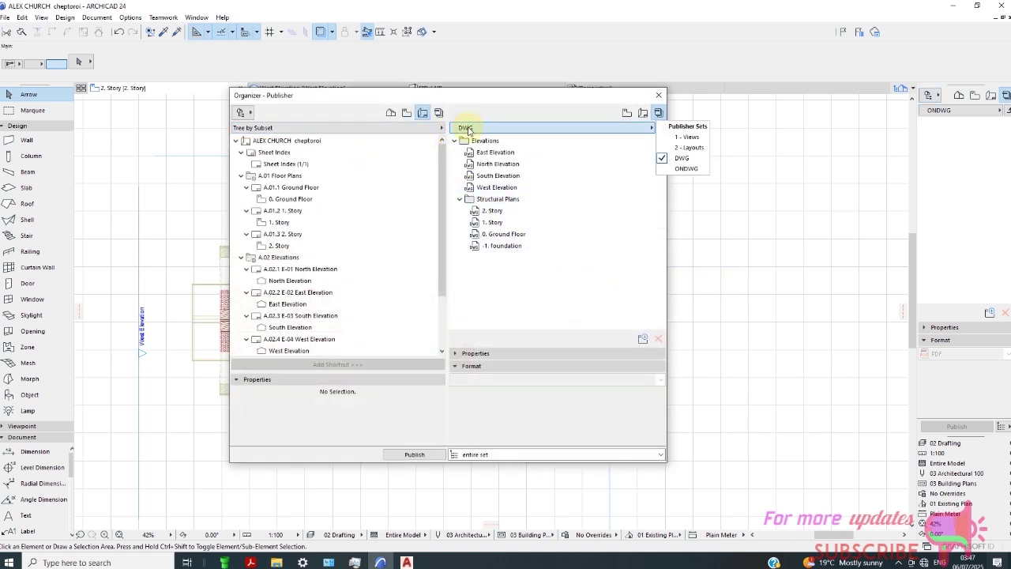
{"action": "left_click", "coordinate": [684, 168]}
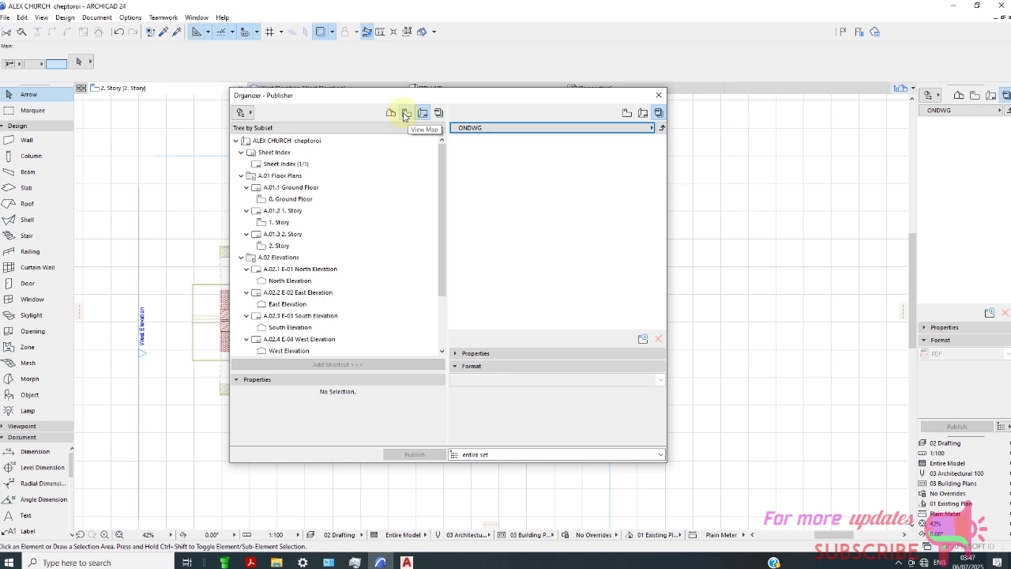
- Drag the Floor Plans and Elevations folders from the View Map into ONDWG
{"action": "left_click", "coordinate": [407, 116]}
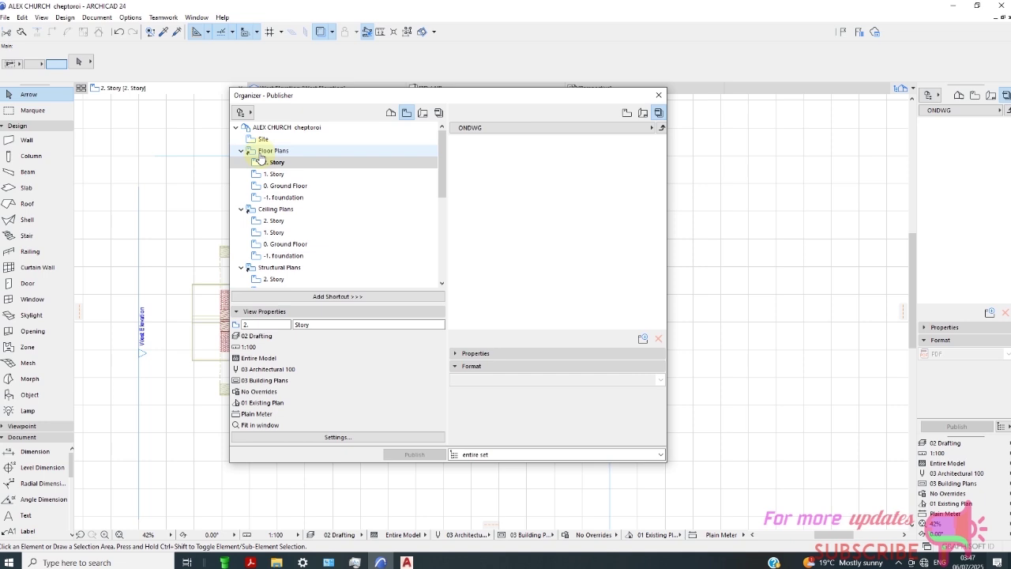
{"action": "left_click_drag", "start_coordinate": [258, 156], "coordinate": [477, 207]}
{"action": "left_click", "coordinate": [454, 140]}
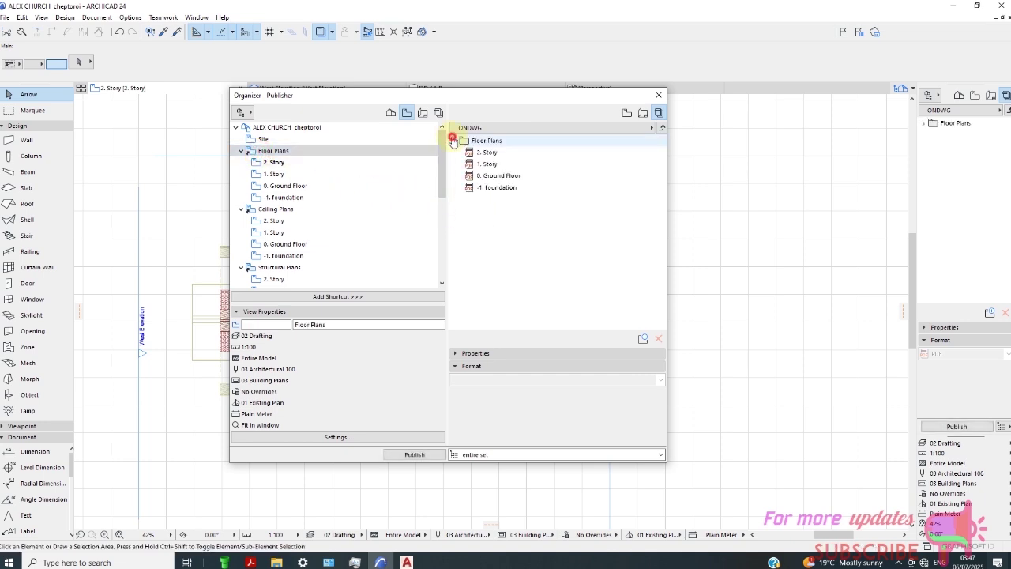
{"action": "scroll", "coordinate": [319, 227], "scroll_direction": "down", "scroll_amount": 3}
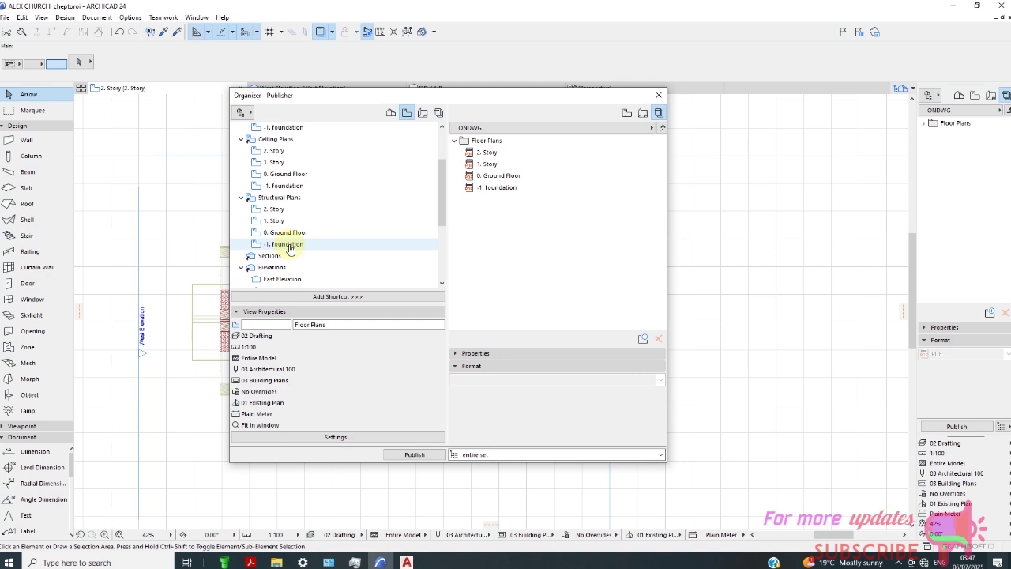
{"action": "left_click", "coordinate": [246, 233]}
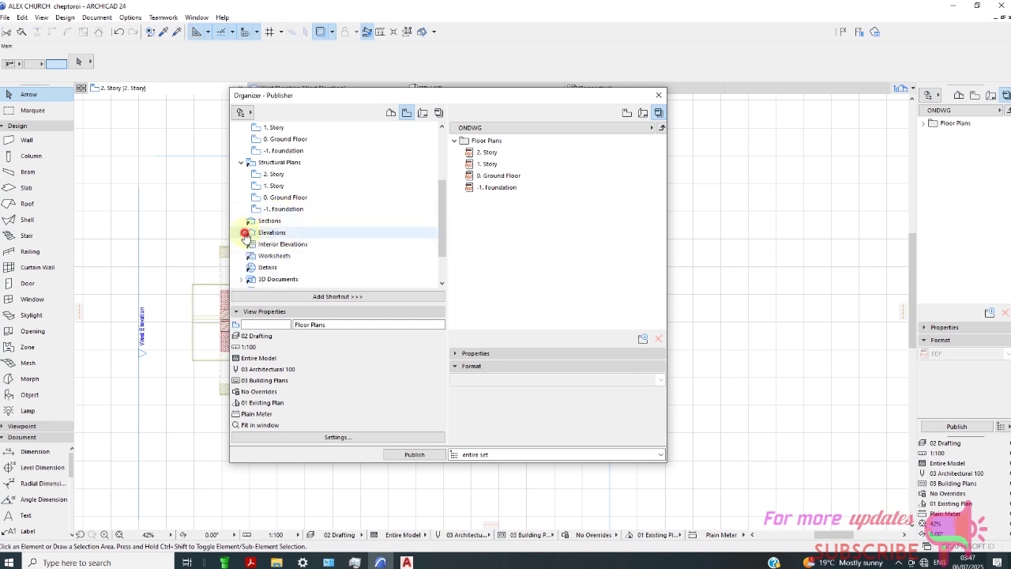
{"action": "left_click_drag", "start_coordinate": [247, 234], "coordinate": [461, 199]}
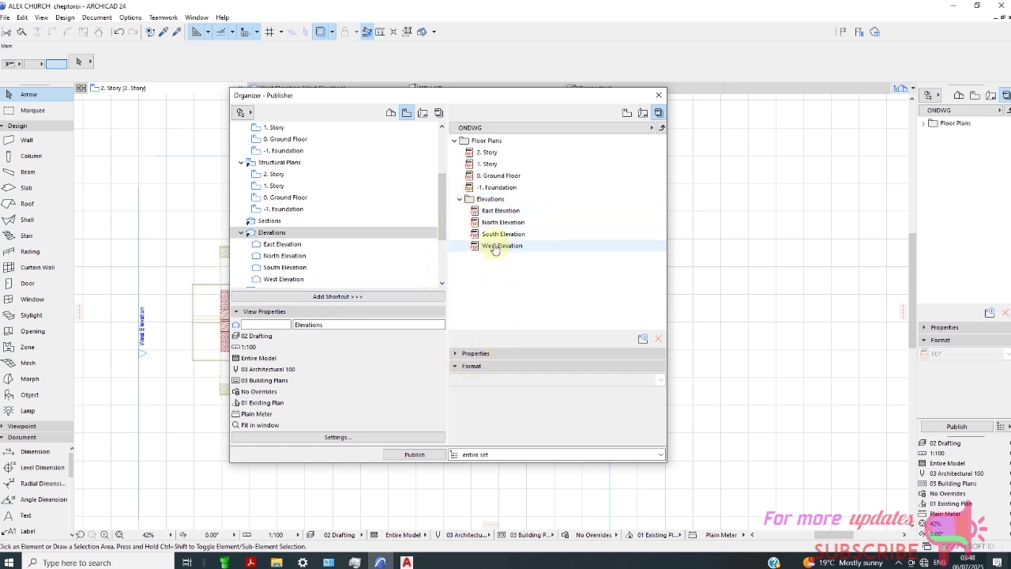
- Move the four story plans and four elevations directly under ONDWG's Floor Plans folder
{"action": "left_click", "coordinate": [477, 152]}
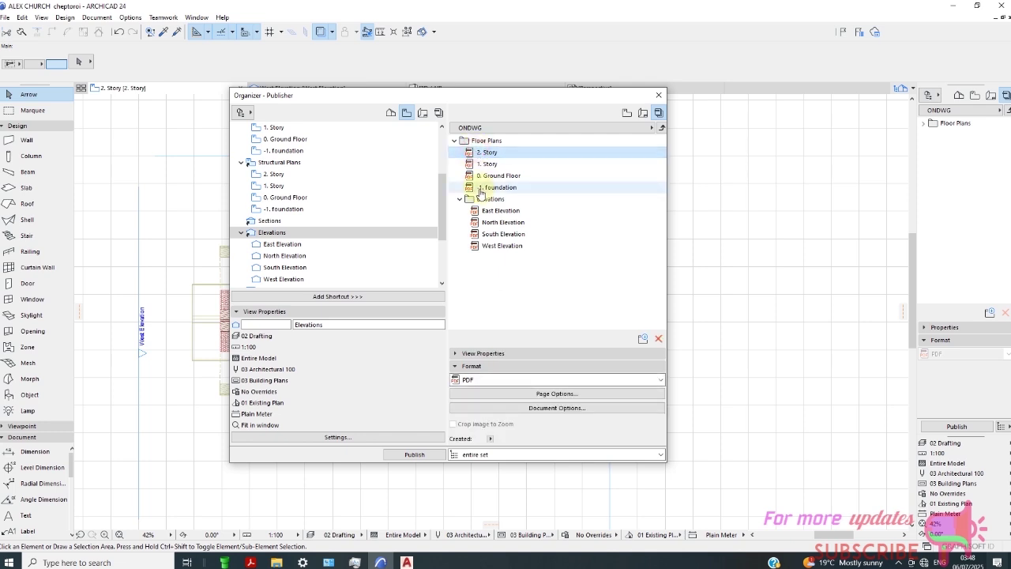
{"action": "left_click", "coordinate": [480, 190], "text": "shift"}
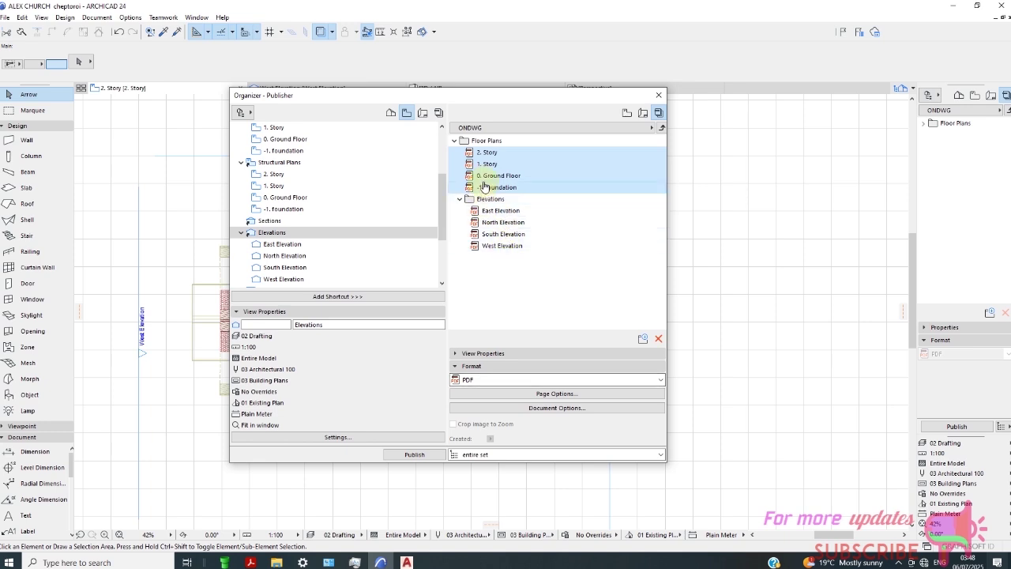
{"action": "left_click_drag", "start_coordinate": [473, 183], "coordinate": [480, 140]}
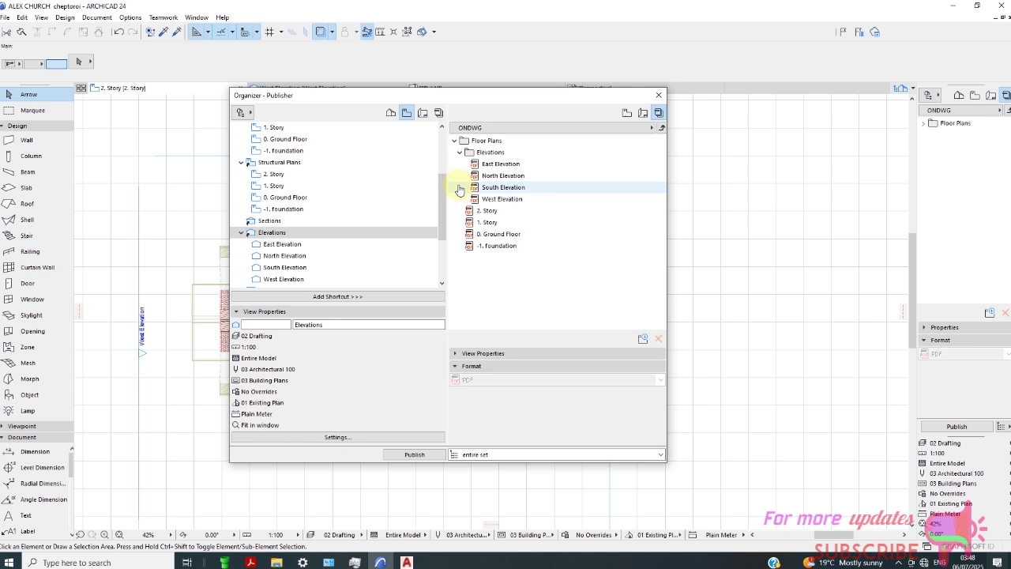
{"action": "left_click", "coordinate": [455, 142]}
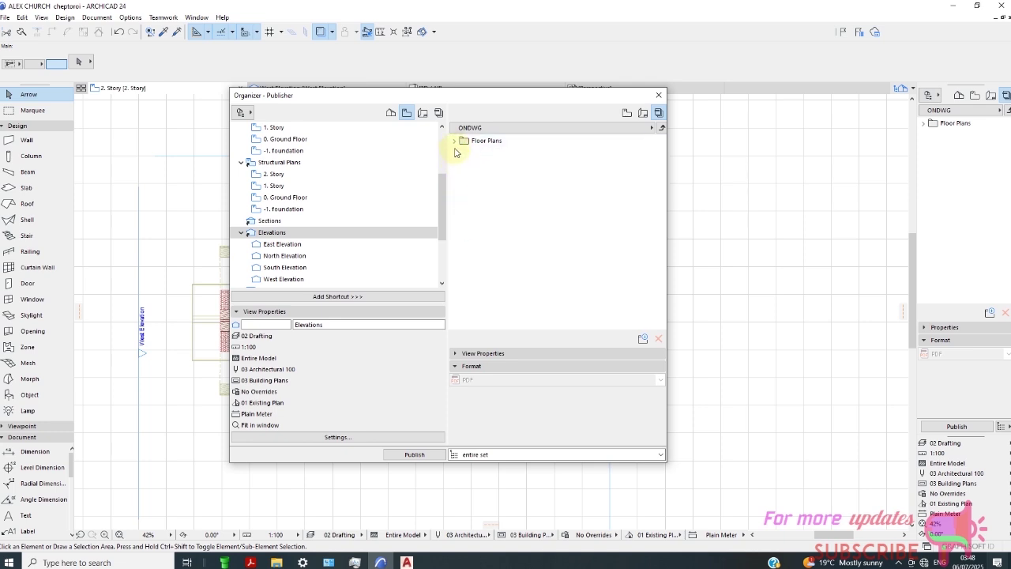
{"action": "left_click", "coordinate": [456, 143]}
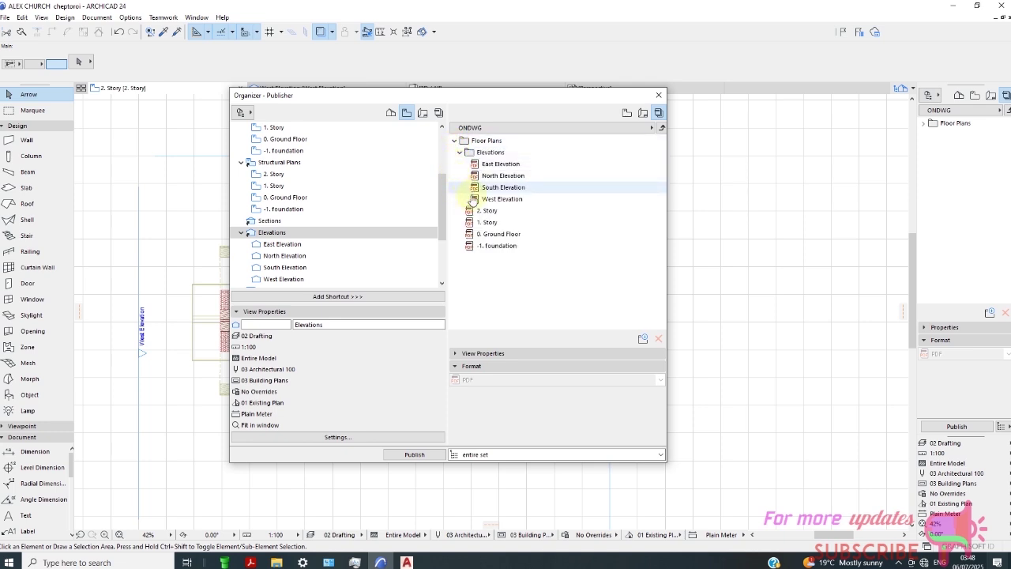
{"action": "left_click", "coordinate": [484, 246], "text": "shift"}
{"action": "left_click_drag", "start_coordinate": [483, 246], "coordinate": [478, 144]}
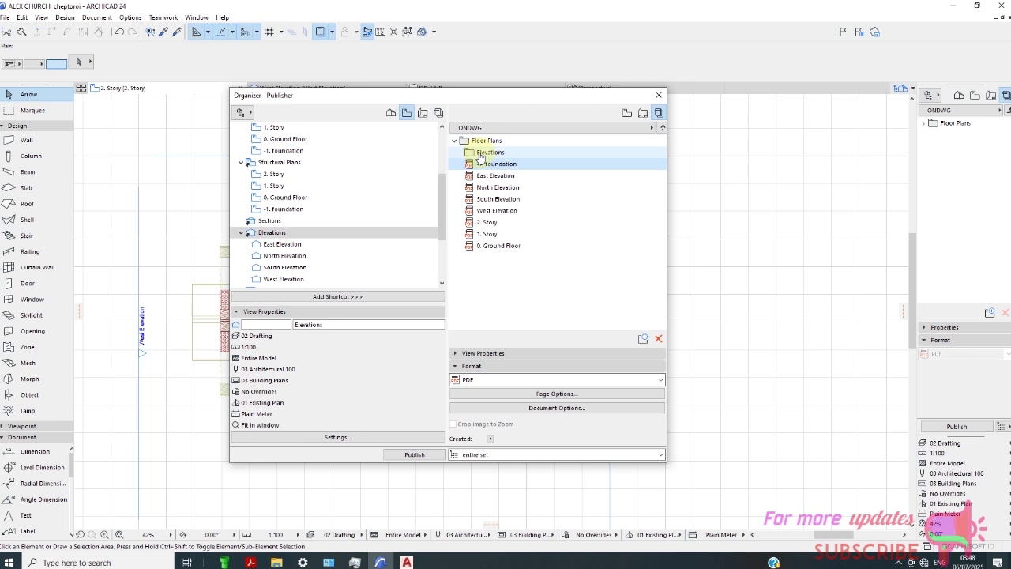
- Move -1. foundation to the list's end and select all eight views from East Elevation
{"action": "left_click", "coordinate": [458, 141]}
{"action": "left_click", "coordinate": [456, 141]}
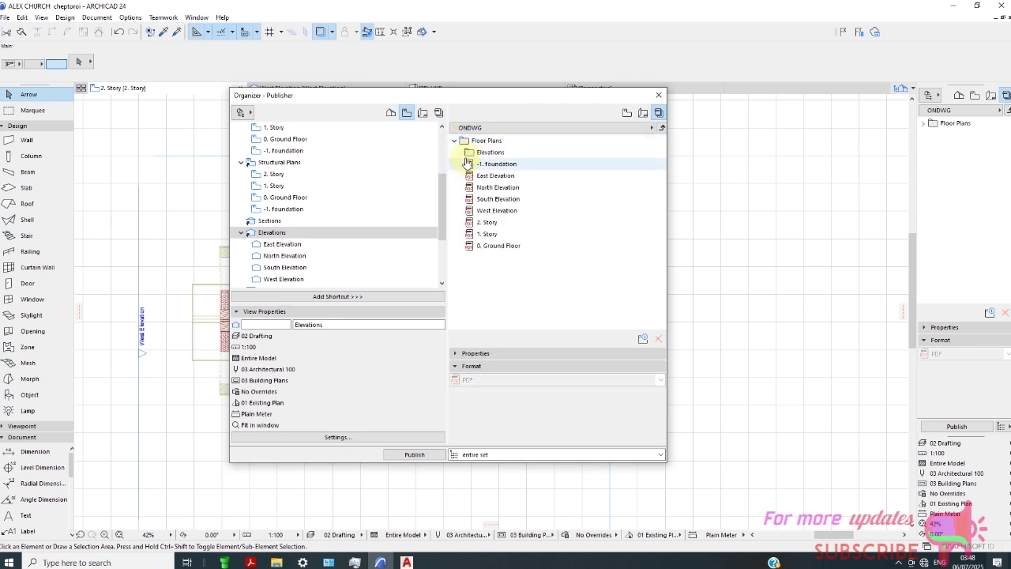
{"action": "left_click", "coordinate": [467, 156]}
{"action": "left_click", "coordinate": [454, 140]}
{"action": "left_click", "coordinate": [454, 141]}
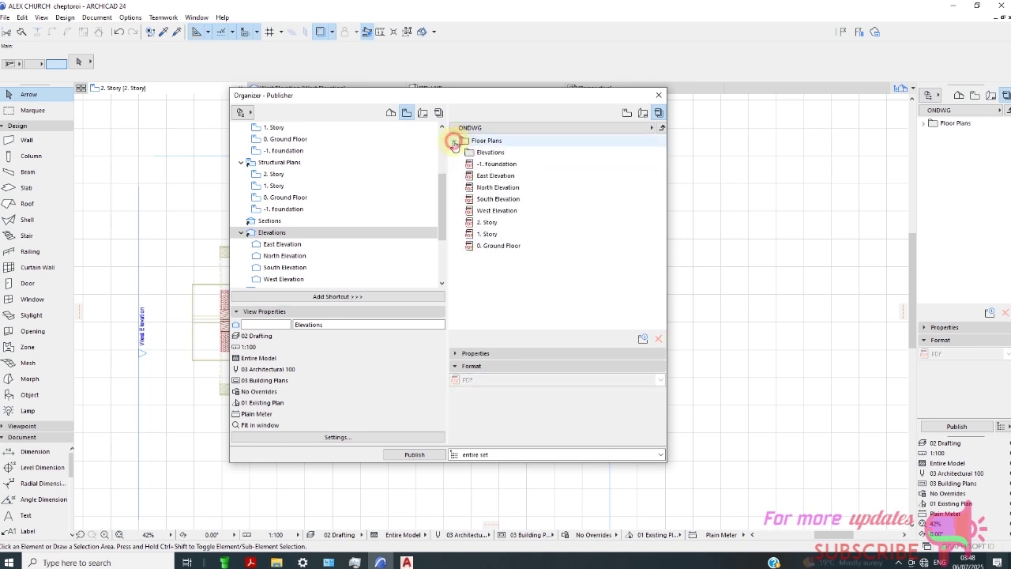
{"action": "left_click_drag", "start_coordinate": [480, 167], "coordinate": [474, 141]}
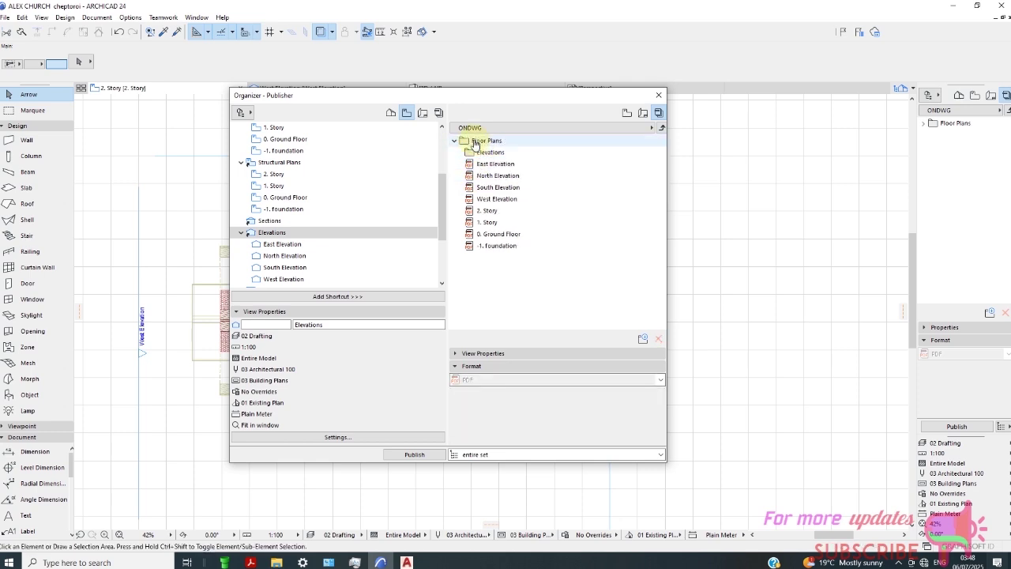
{"action": "left_click", "coordinate": [478, 152]}
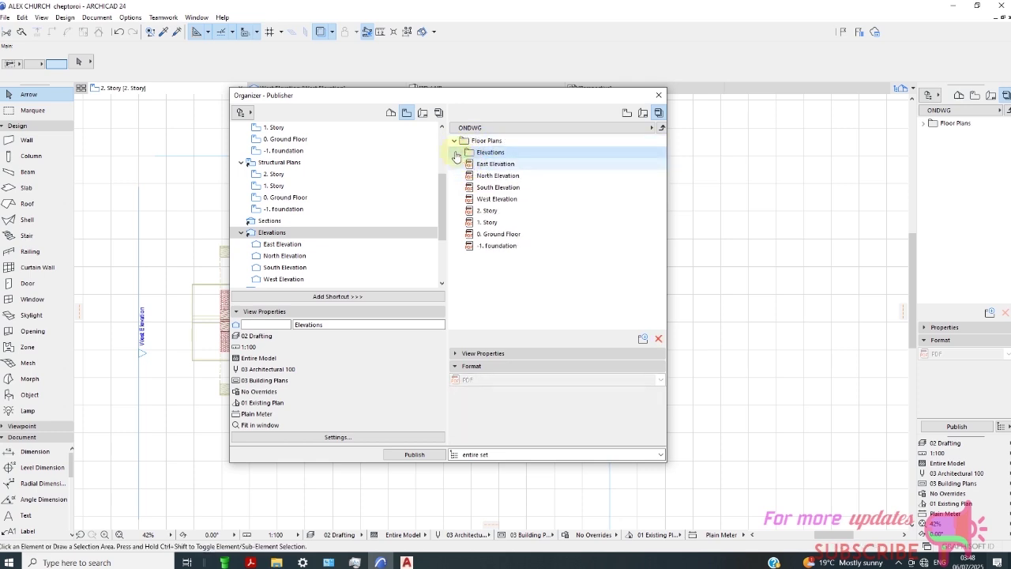
{"action": "left_click", "coordinate": [482, 164]}
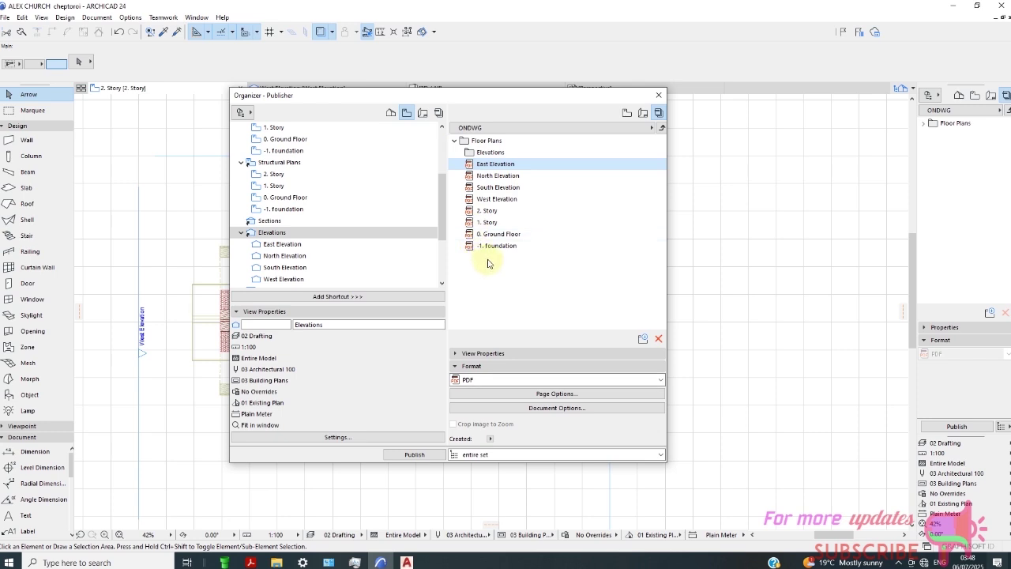
{"action": "left_click", "coordinate": [496, 246], "text": "shift"}
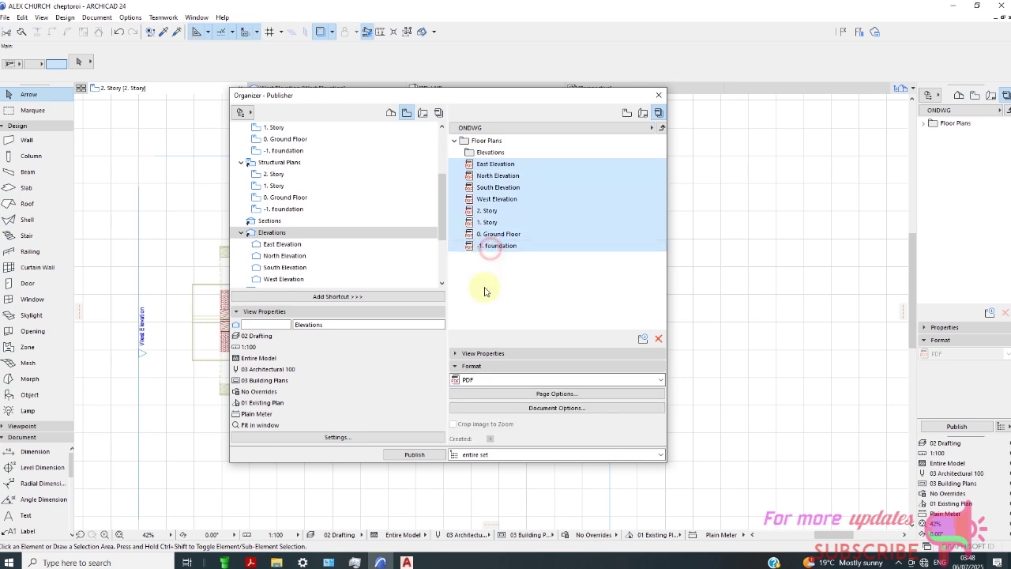
- Set the publisher set's output format to DWG using the ONE DWG translator
{"action": "left_click", "coordinate": [661, 379]}
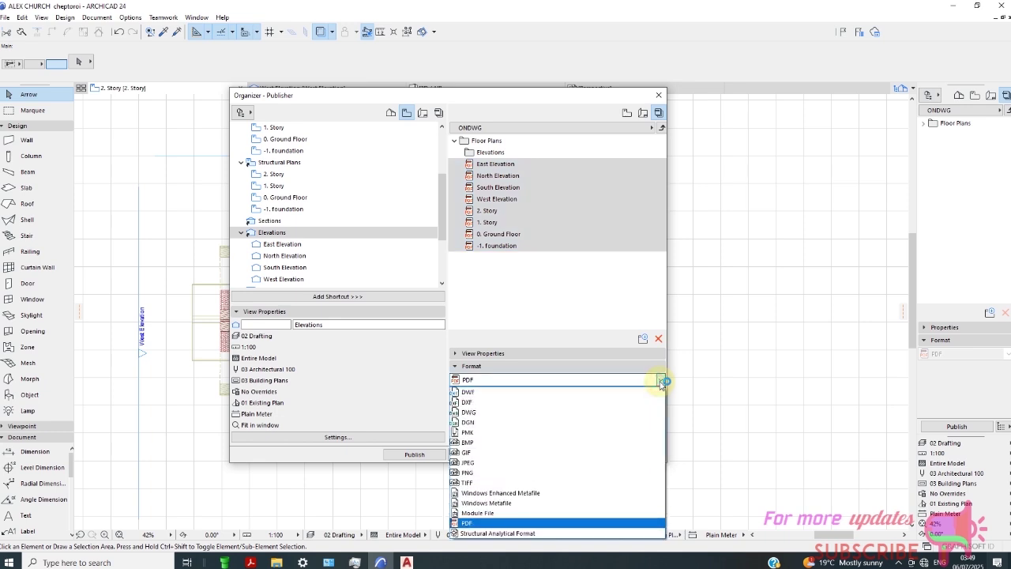
{"action": "left_click", "coordinate": [507, 412]}
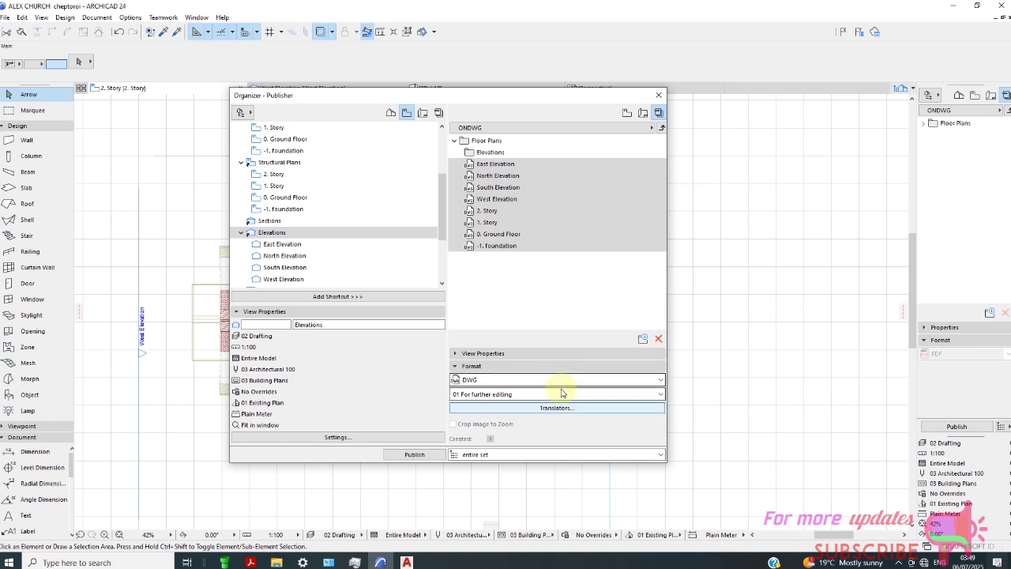
{"action": "left_click", "coordinate": [560, 394]}
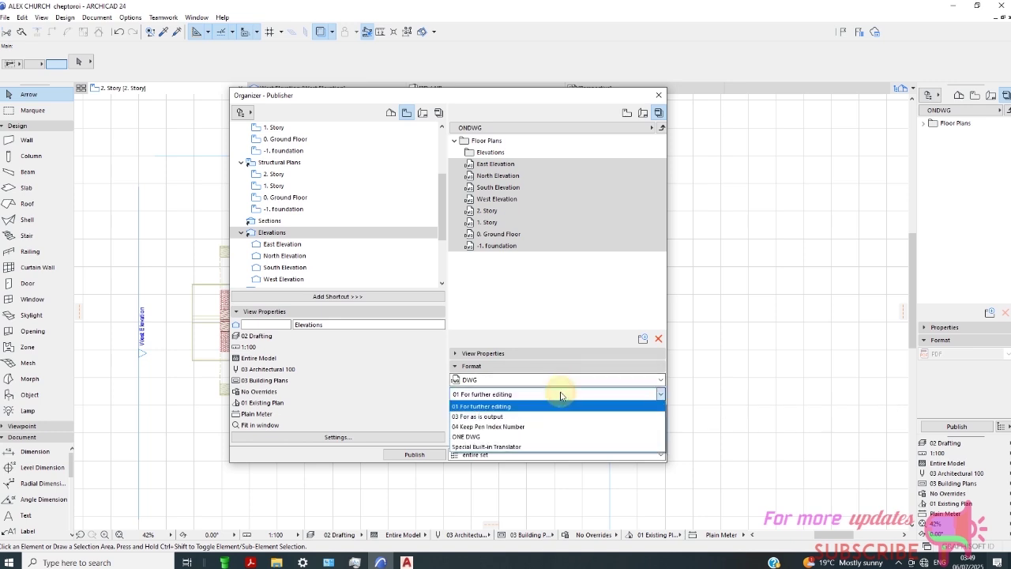
{"action": "left_click", "coordinate": [500, 439]}
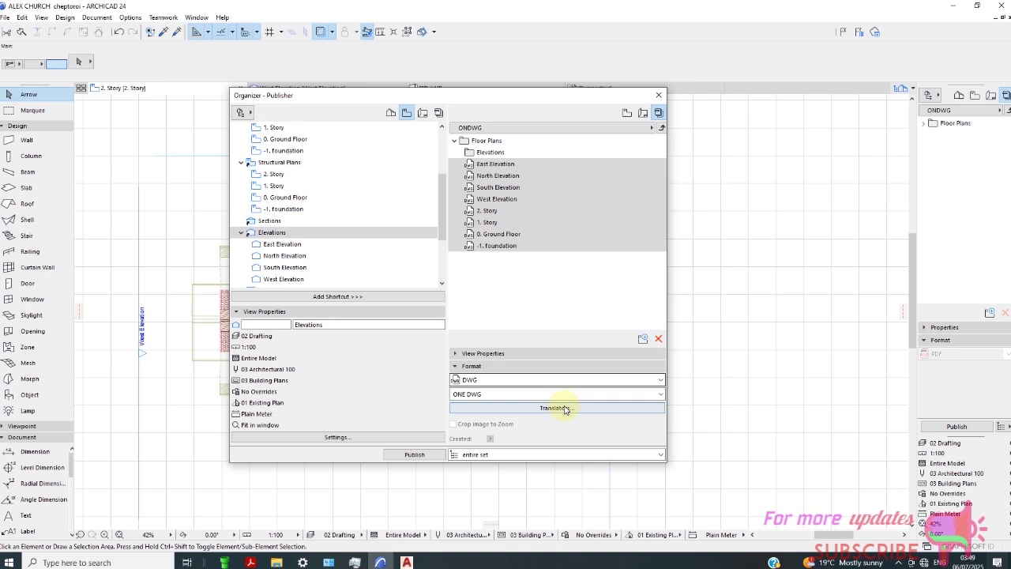
- Open the DXF-DWG Translation Setup and start a new translator with Create New
{"action": "left_click", "coordinate": [562, 409]}
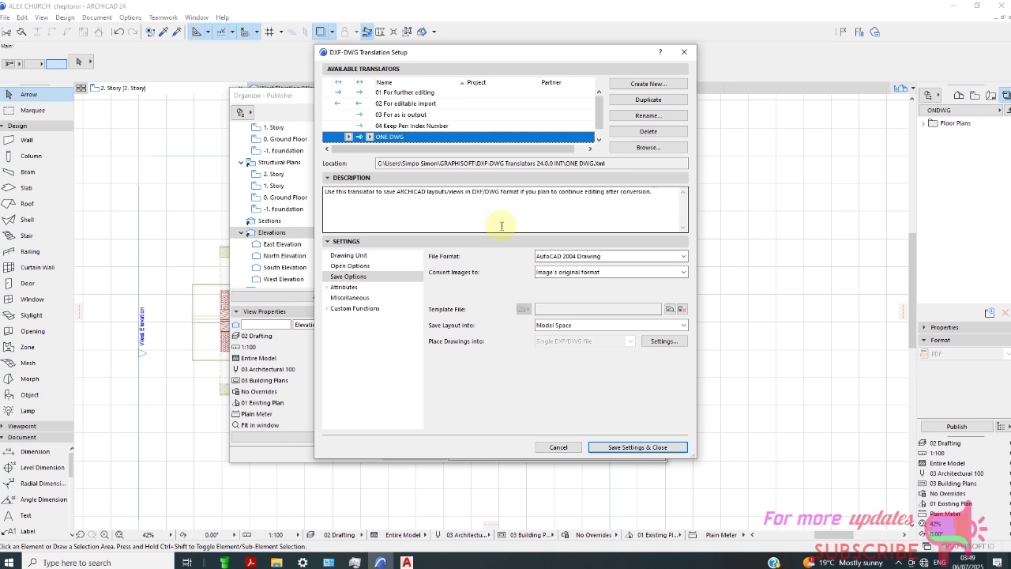
{"action": "scroll", "coordinate": [410, 111], "scroll_direction": "down", "scroll_amount": 1}
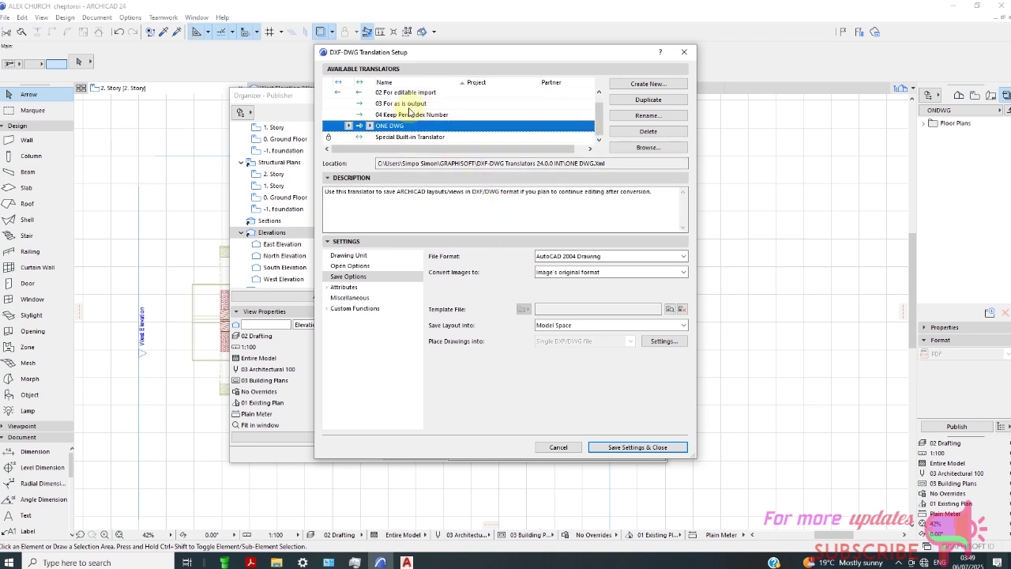
{"action": "left_click", "coordinate": [649, 87]}
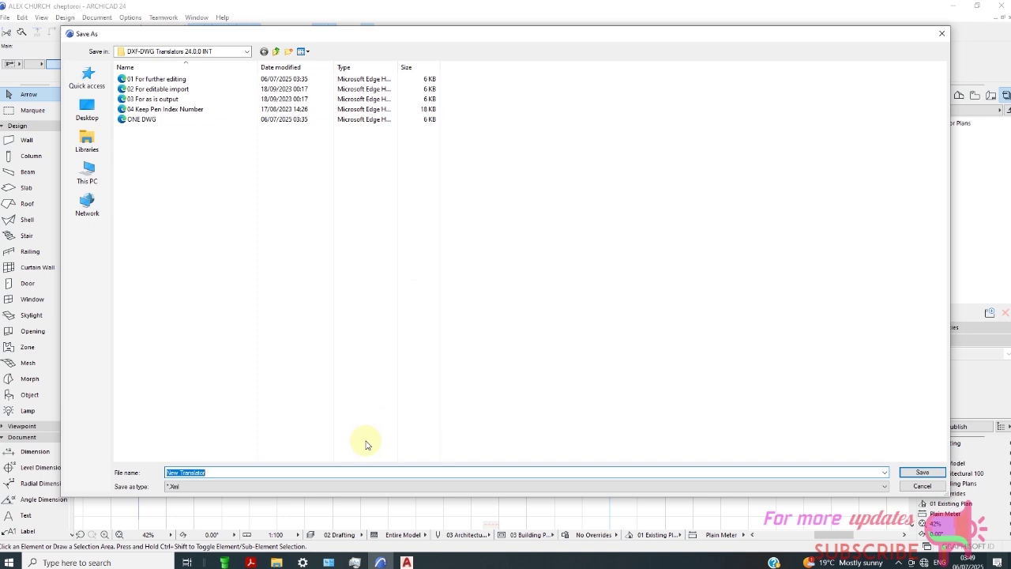
- Save the new translator file under the name ONEDWGEDITED
{"action": "type", "text": "ONEDWG"}
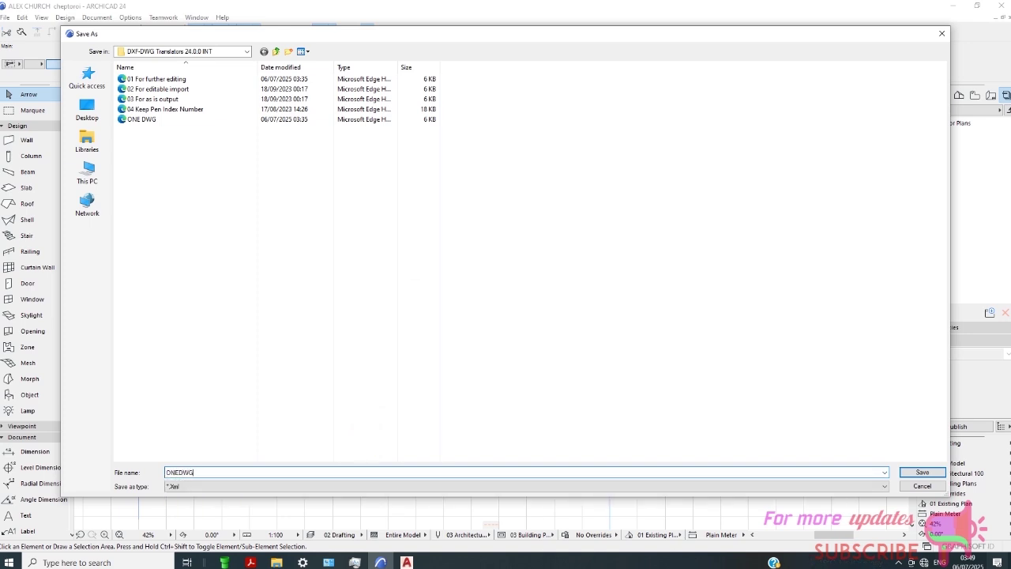
{"action": "type", "text": "EDITED"}
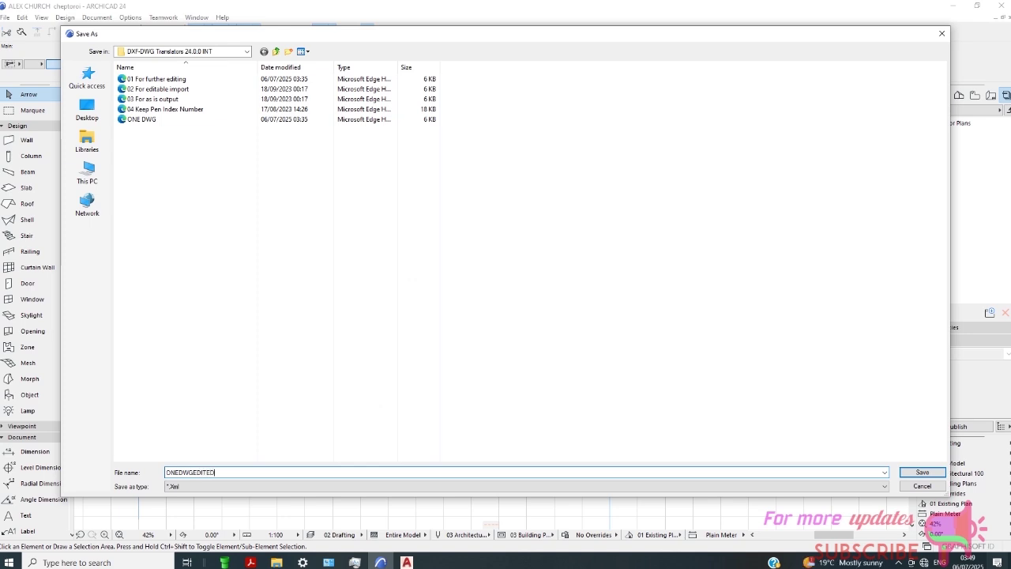
{"action": "left_click", "coordinate": [921, 472]}
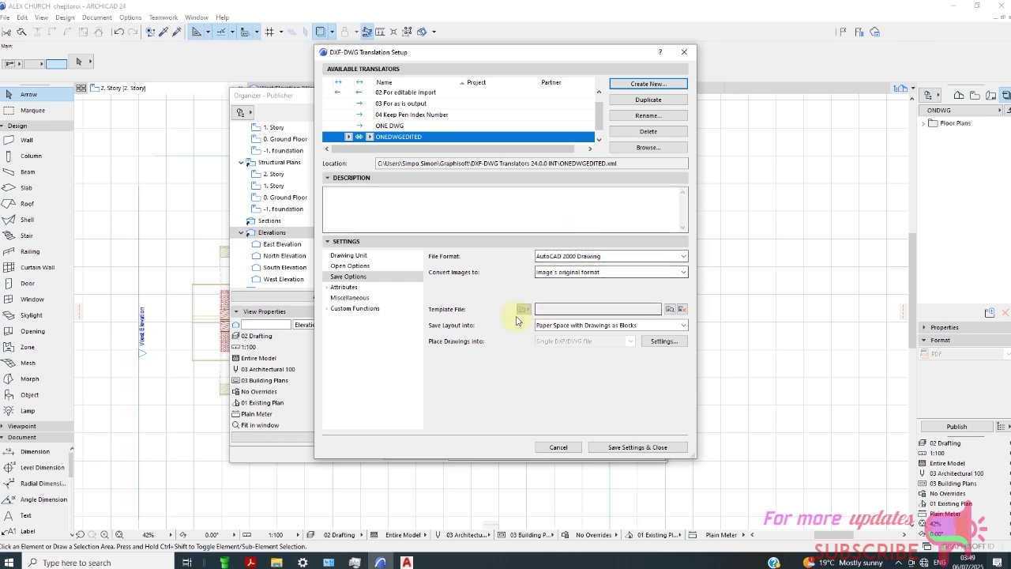
- Set save options to Model Space layouts, AutoCAD 2018 Drawing format, and images in original format
{"action": "left_click", "coordinate": [358, 277]}
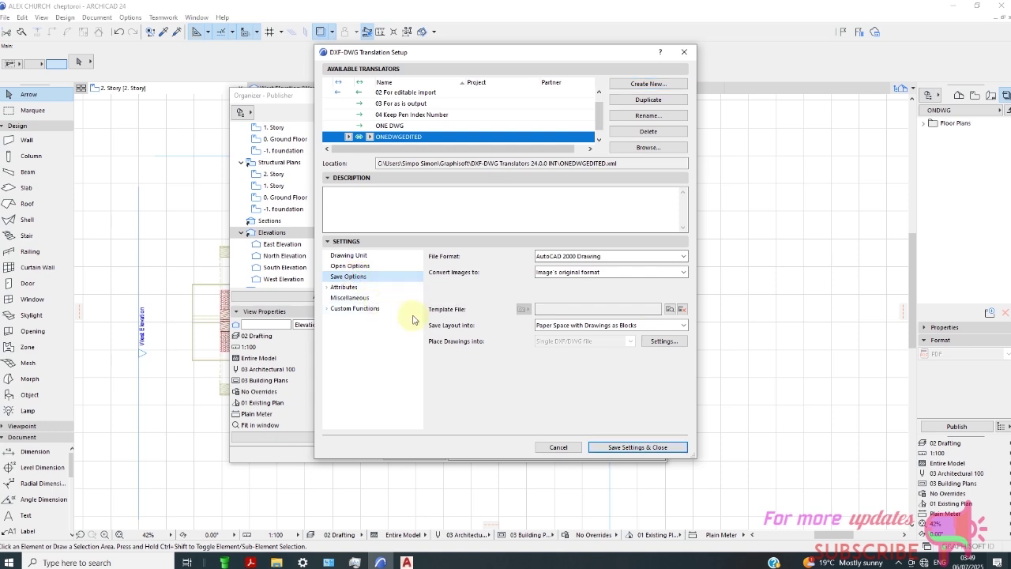
{"action": "left_click", "coordinate": [345, 256]}
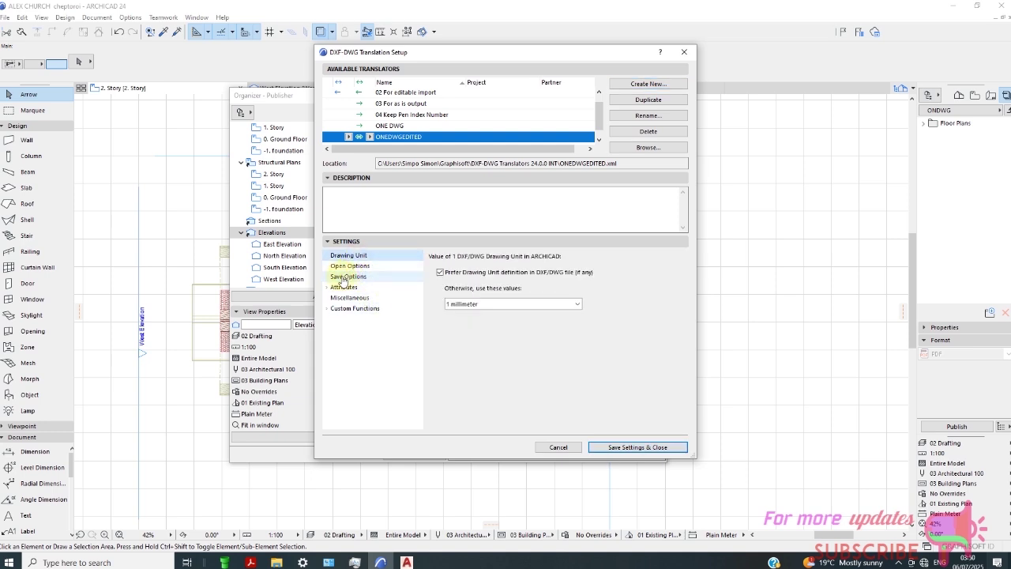
{"action": "left_click", "coordinate": [341, 266]}
{"action": "left_click", "coordinate": [342, 276]}
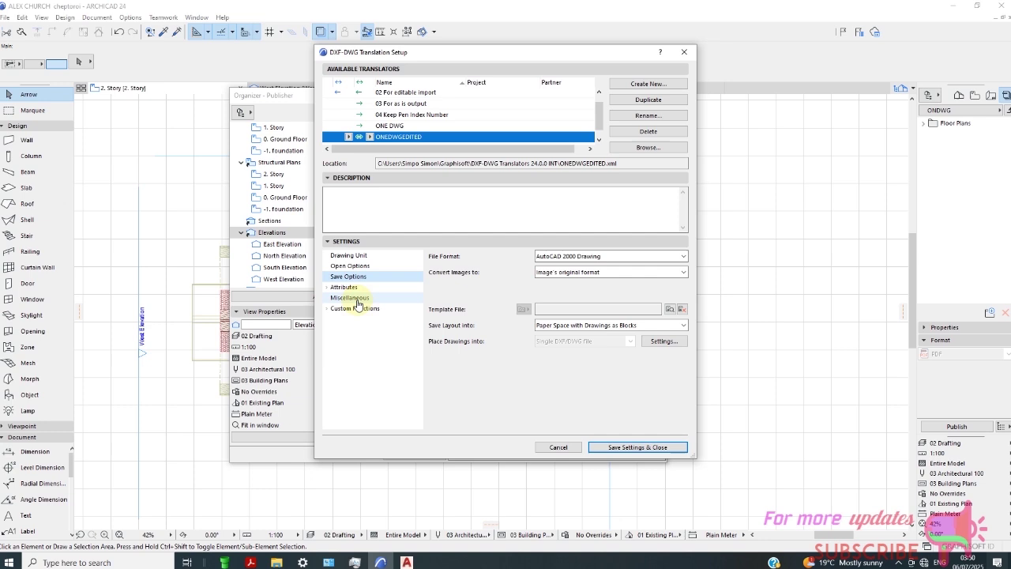
{"action": "left_click", "coordinate": [683, 325]}
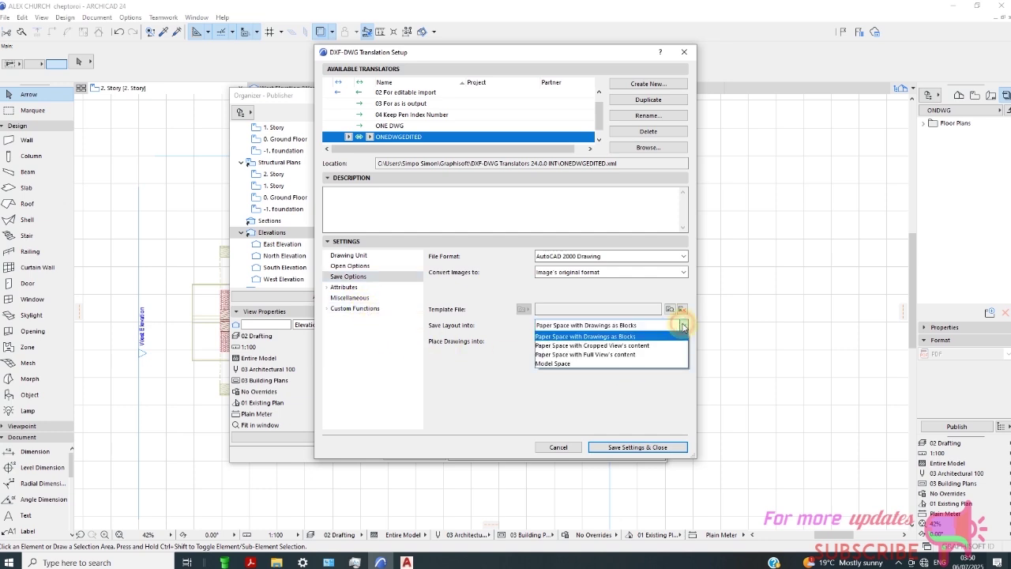
{"action": "left_click", "coordinate": [582, 363]}
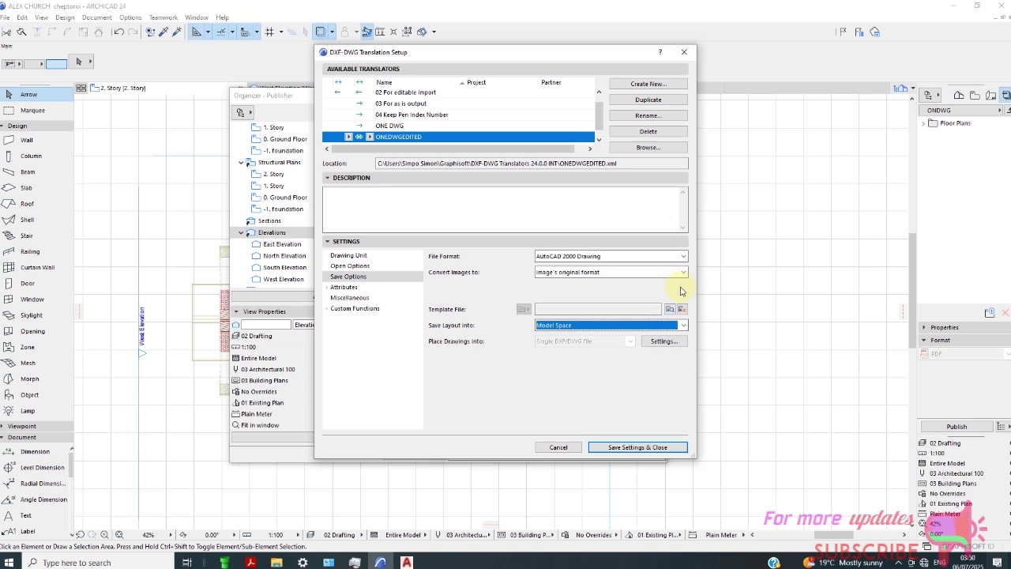
{"action": "left_click", "coordinate": [684, 257]}
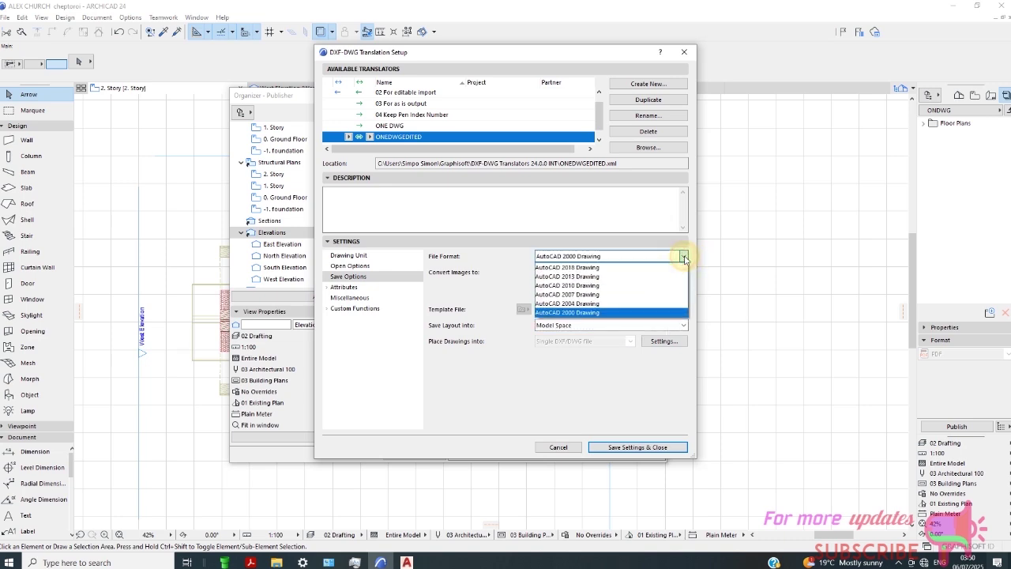
{"action": "left_click", "coordinate": [635, 272]}
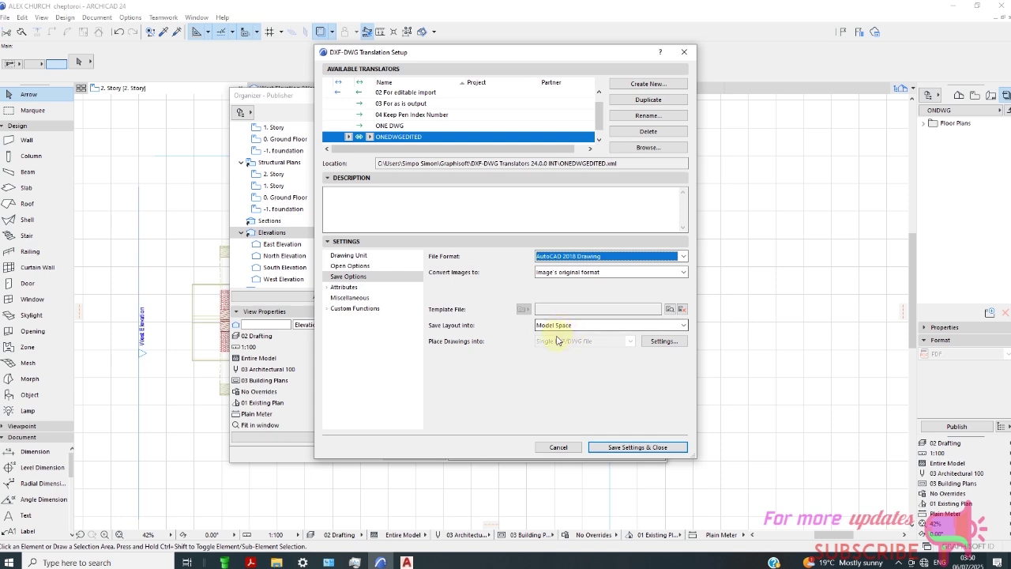
{"action": "mouse_move", "coordinate": [556, 342]}
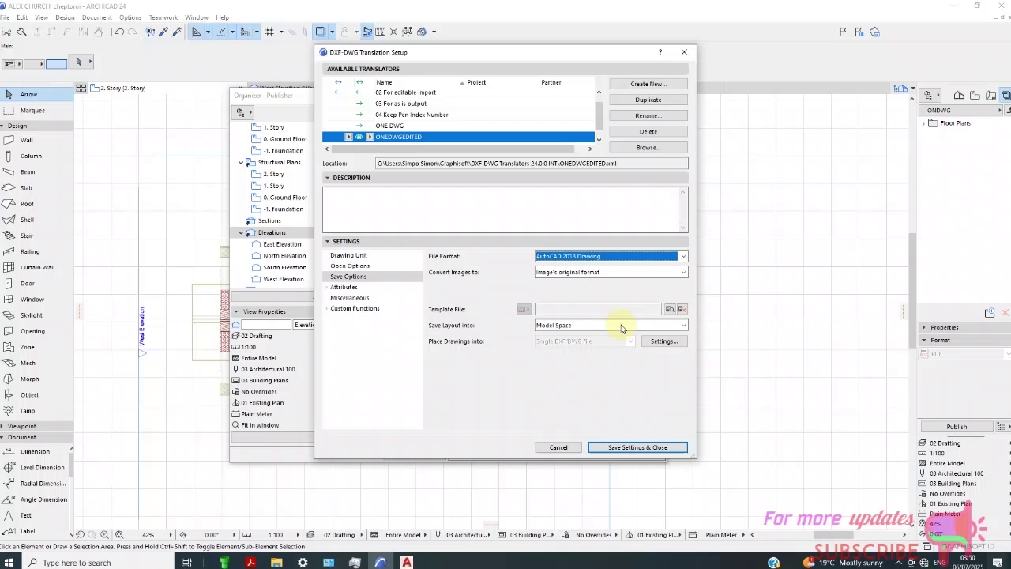
{"action": "left_click", "coordinate": [683, 273]}
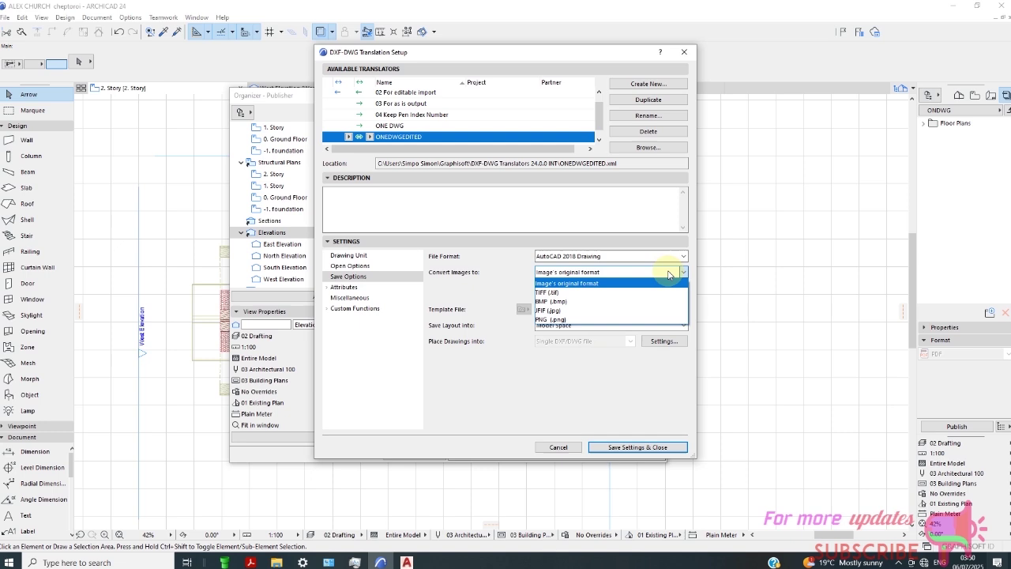
{"action": "left_click", "coordinate": [668, 270]}
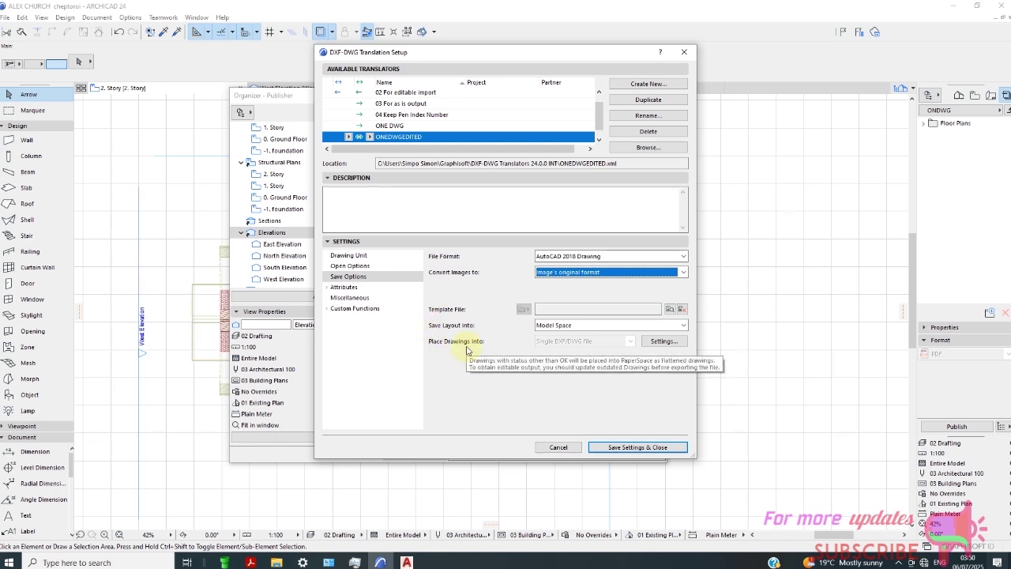
- Try Paper Space layout output with Linked Xref and Single DXF/DWG file drawing placement
{"action": "left_click", "coordinate": [683, 324]}
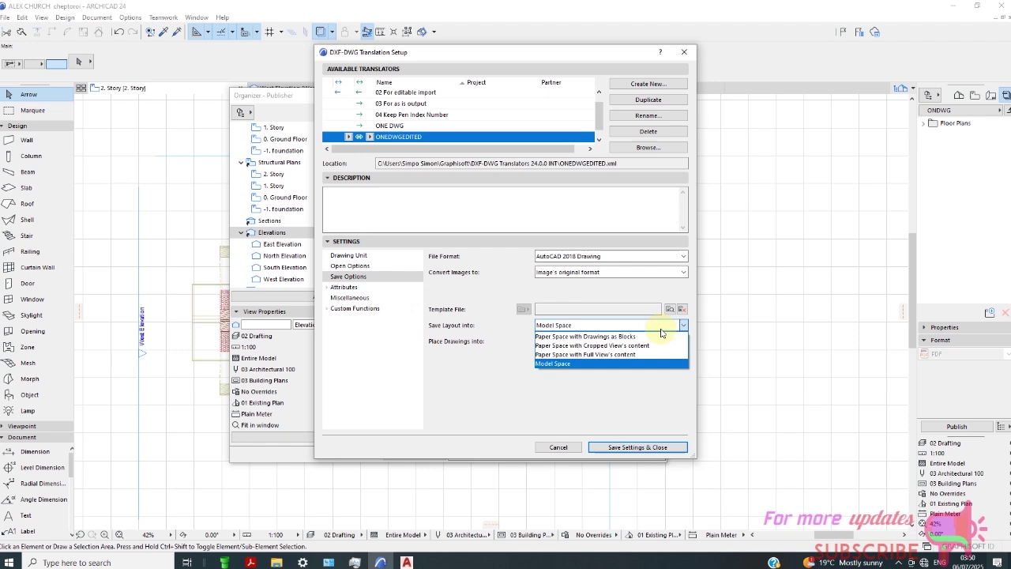
{"action": "left_click", "coordinate": [639, 354]}
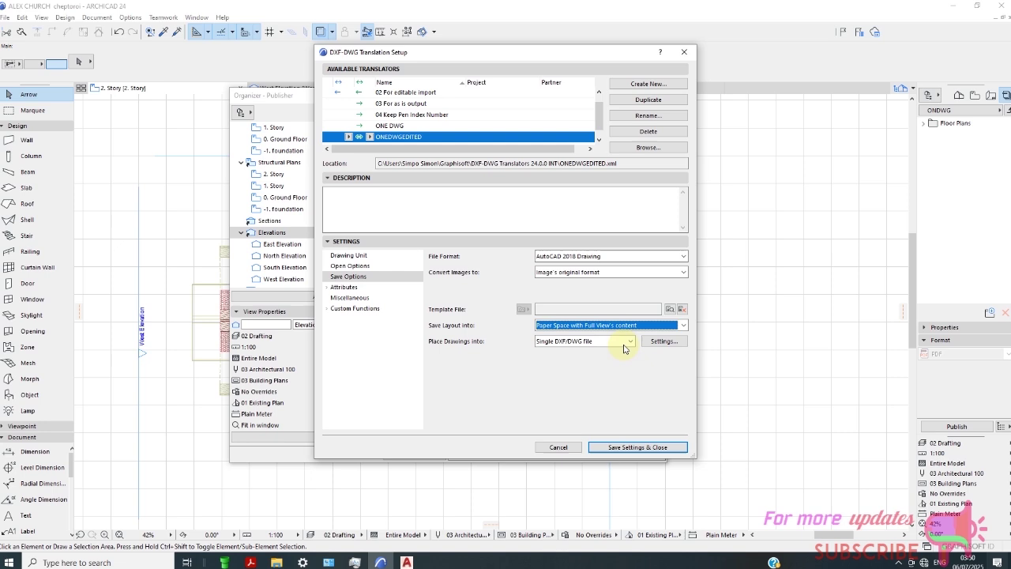
{"action": "left_click", "coordinate": [623, 345]}
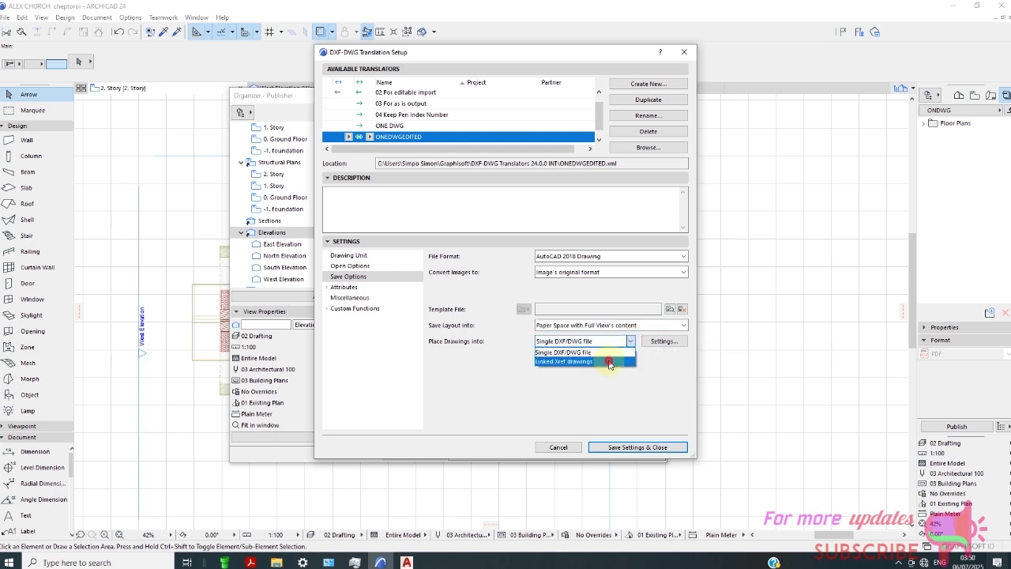
{"action": "left_click", "coordinate": [602, 361]}
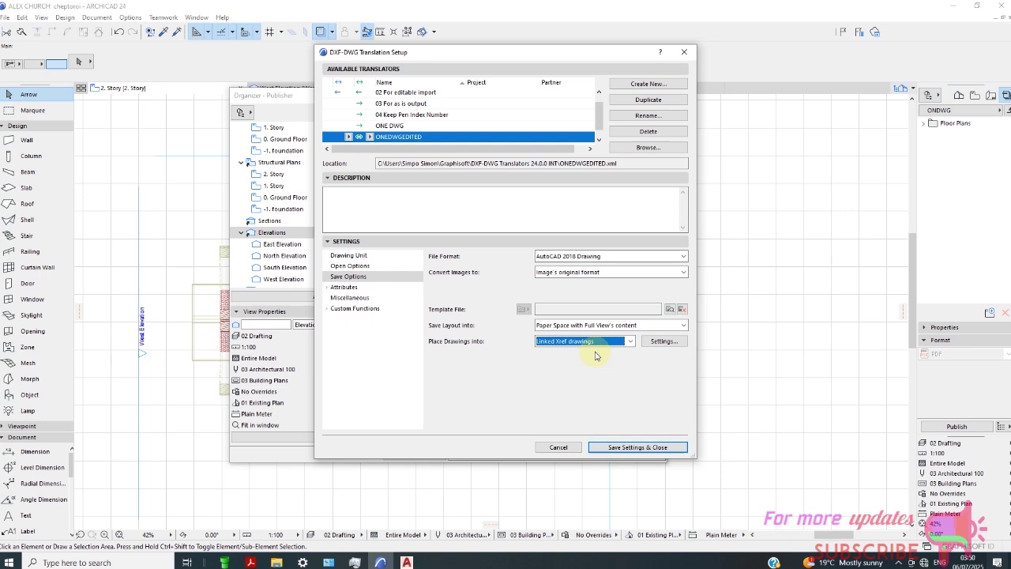
{"action": "left_click", "coordinate": [631, 345]}
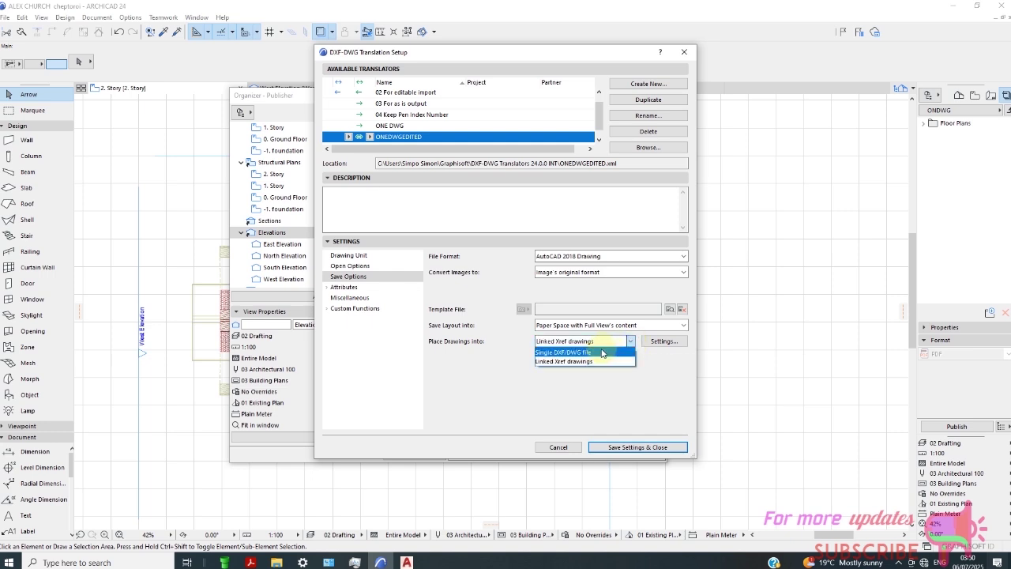
{"action": "left_click", "coordinate": [602, 352]}
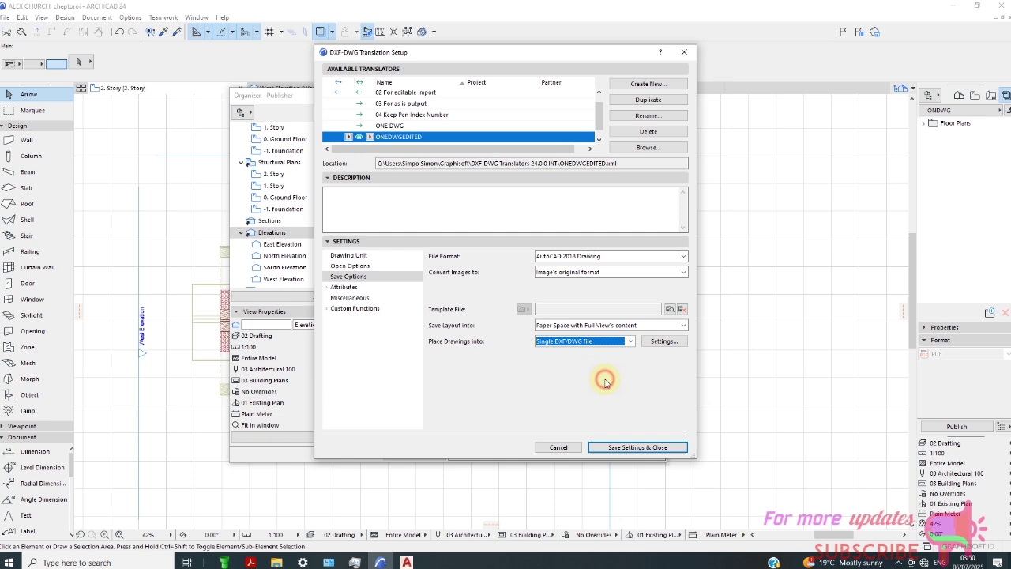
- Switch layout output back to Model Space and save the translator settings
{"action": "left_click", "coordinate": [683, 324]}
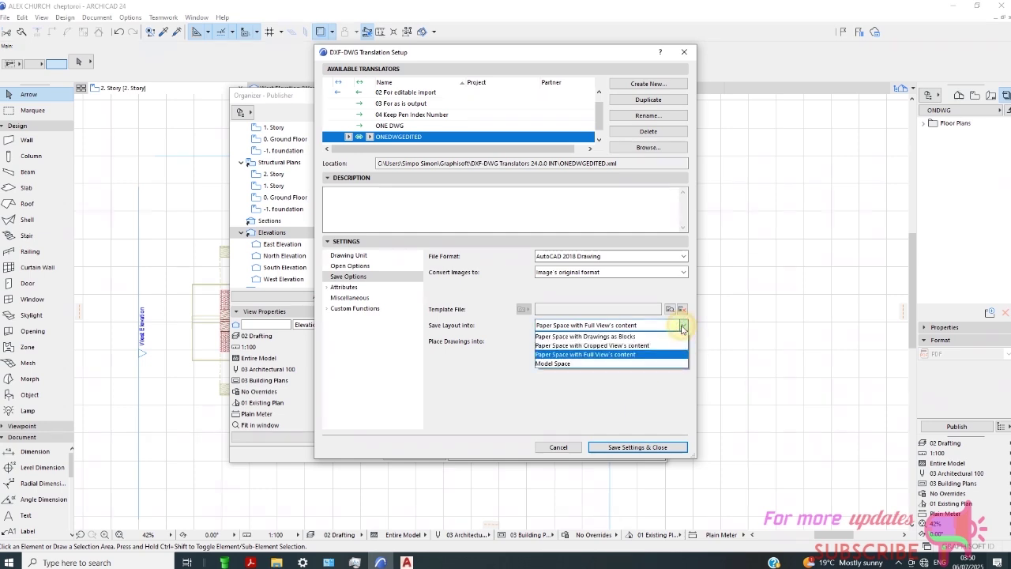
{"action": "left_click", "coordinate": [601, 363]}
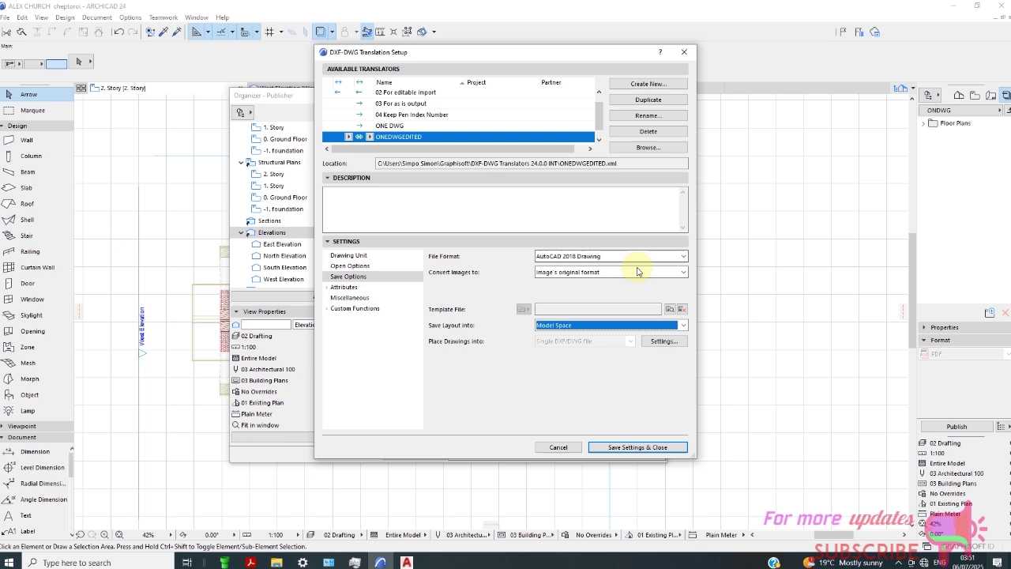
{"action": "left_click", "coordinate": [620, 446]}
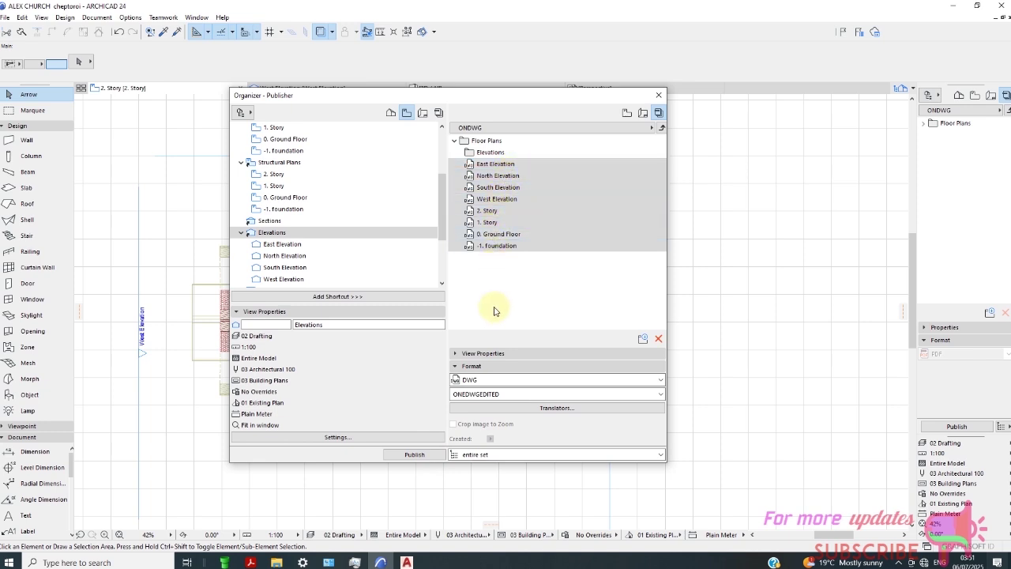
- Select the Elevations folder of the ONDWG set and attempt to publish it
{"action": "left_click", "coordinate": [502, 151]}
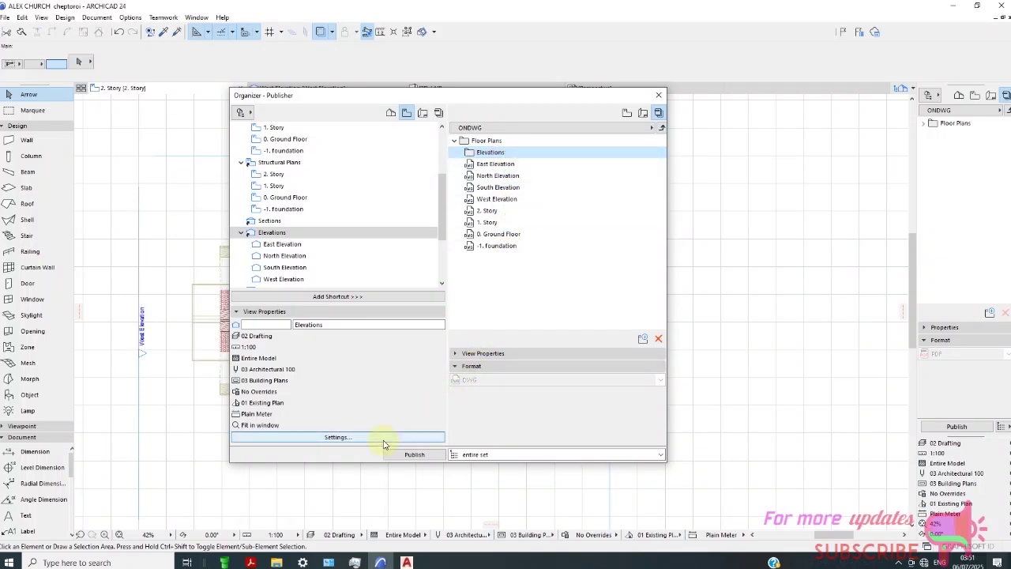
{"action": "left_click", "coordinate": [385, 441]}
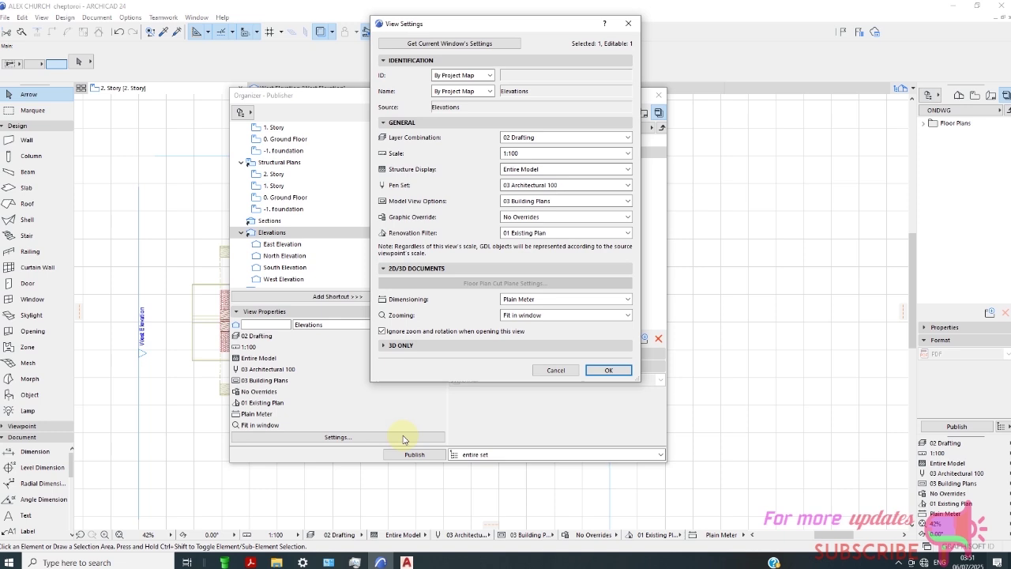
{"action": "left_click", "coordinate": [559, 370]}
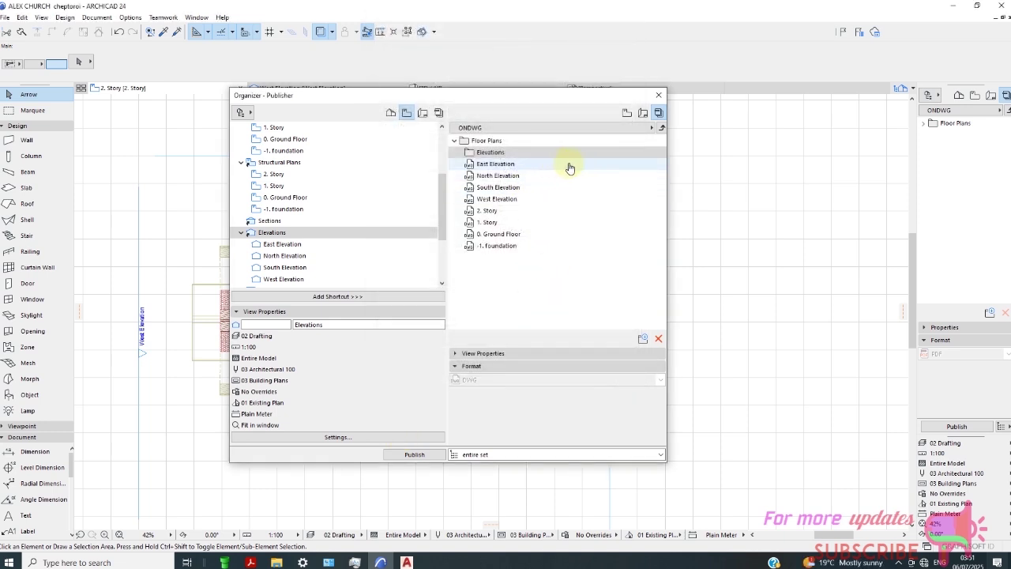
{"action": "left_click", "coordinate": [243, 113]}
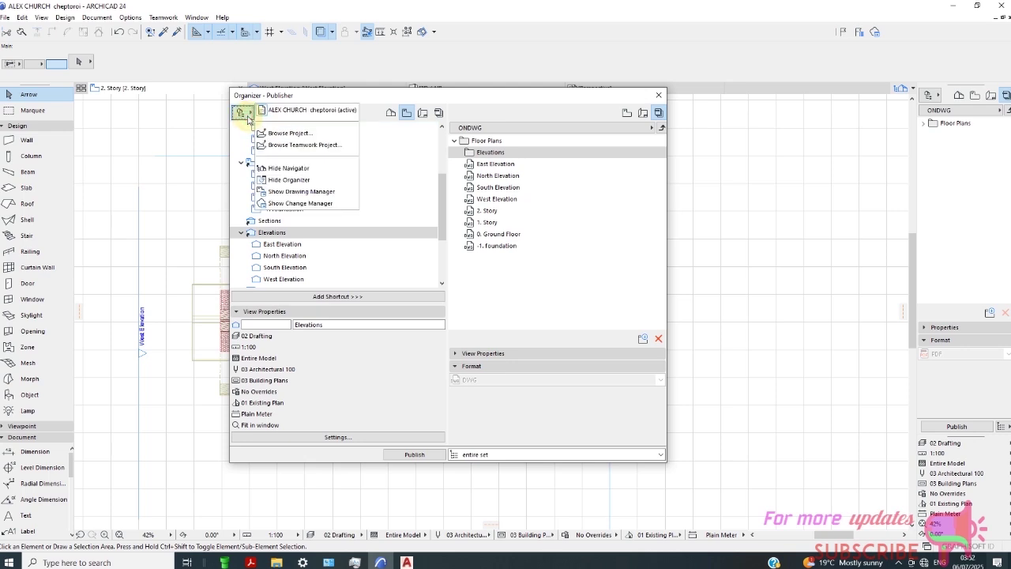
{"action": "left_click", "coordinate": [517, 248]}
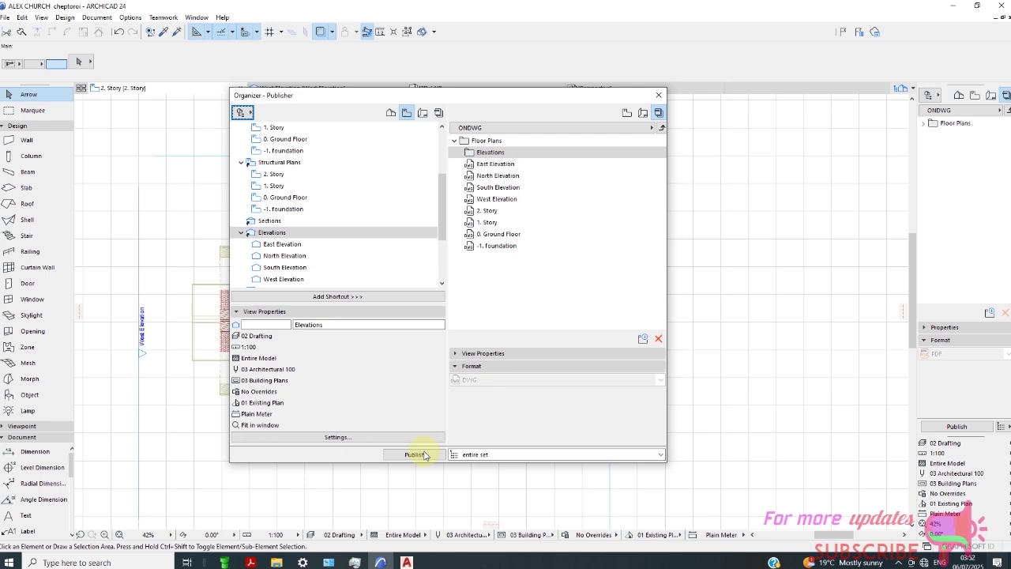
{"action": "left_click", "coordinate": [488, 153]}
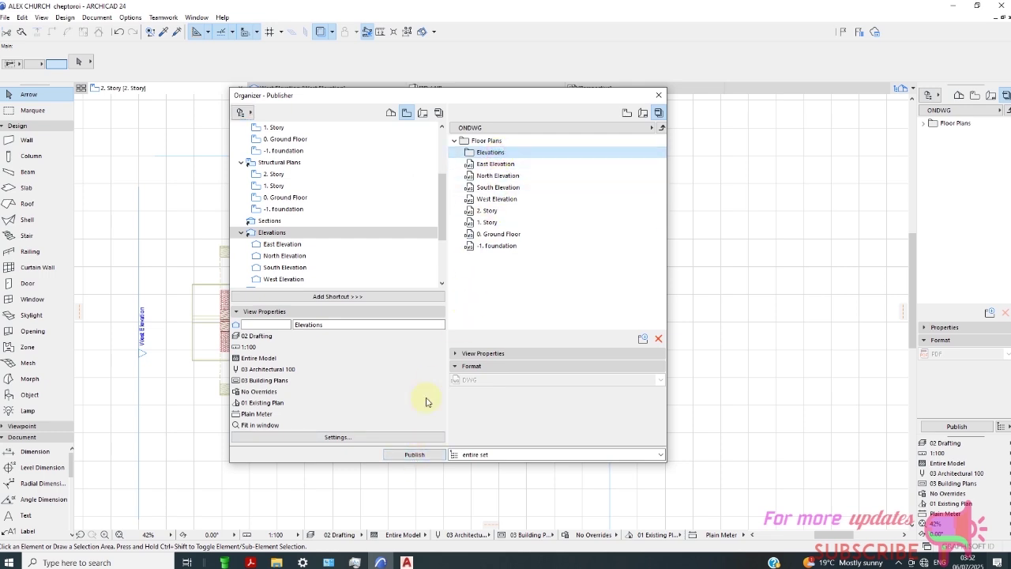
{"action": "left_click", "coordinate": [414, 454]}
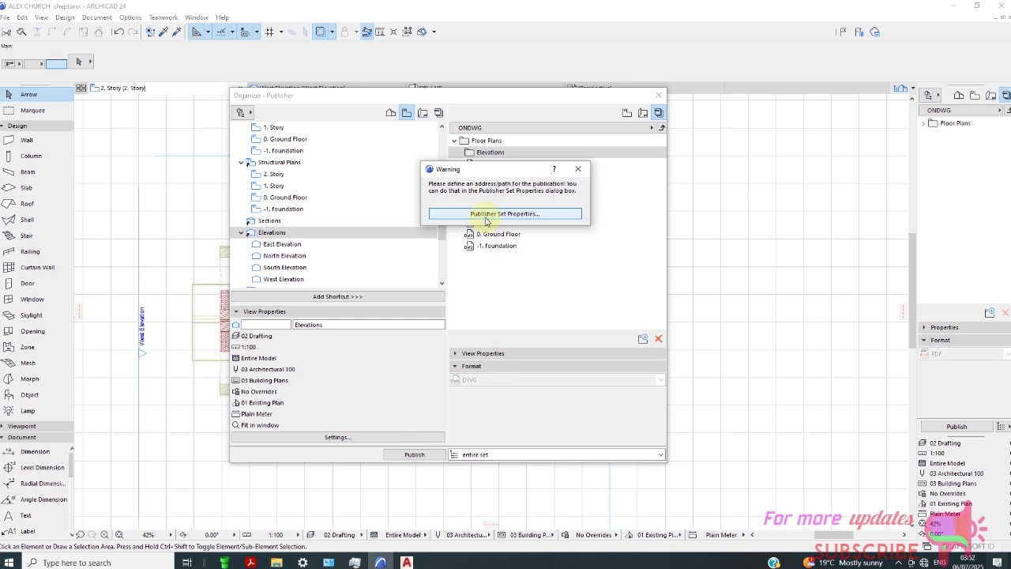
- Open Publisher Set Properties and browse the local file system for a save location
{"action": "left_click", "coordinate": [486, 215]}
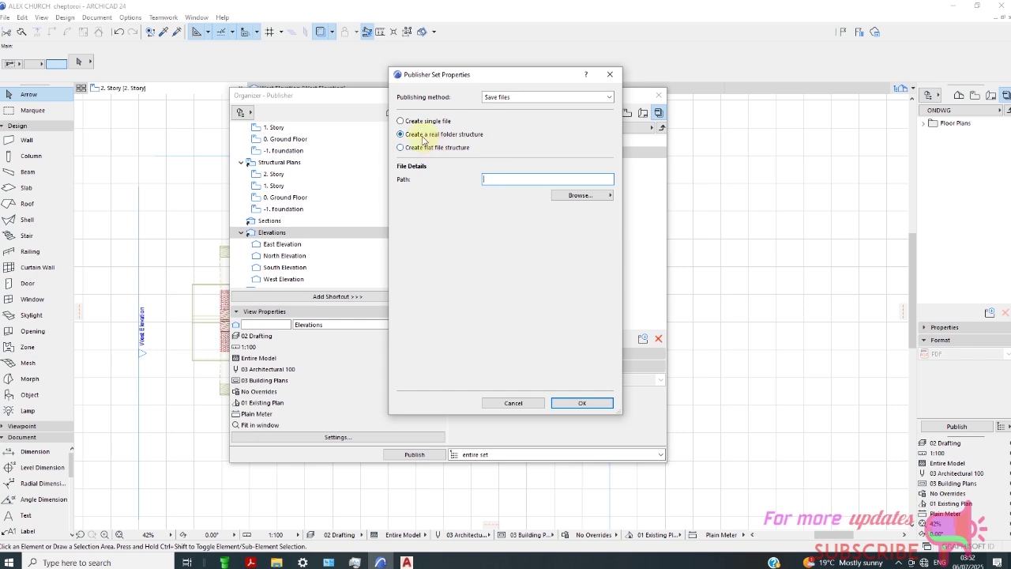
{"action": "left_click", "coordinate": [581, 196]}
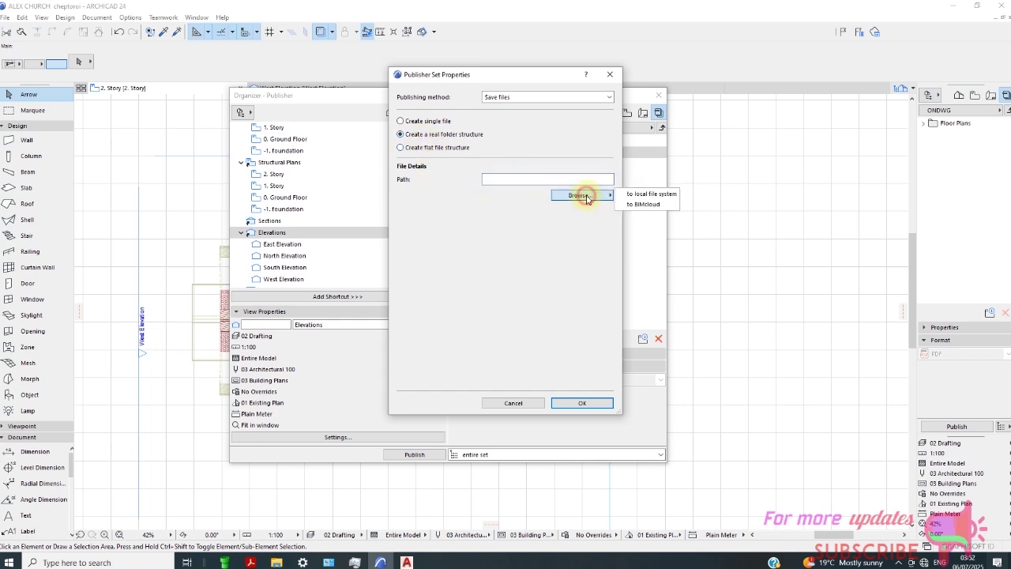
{"action": "left_click", "coordinate": [649, 194]}
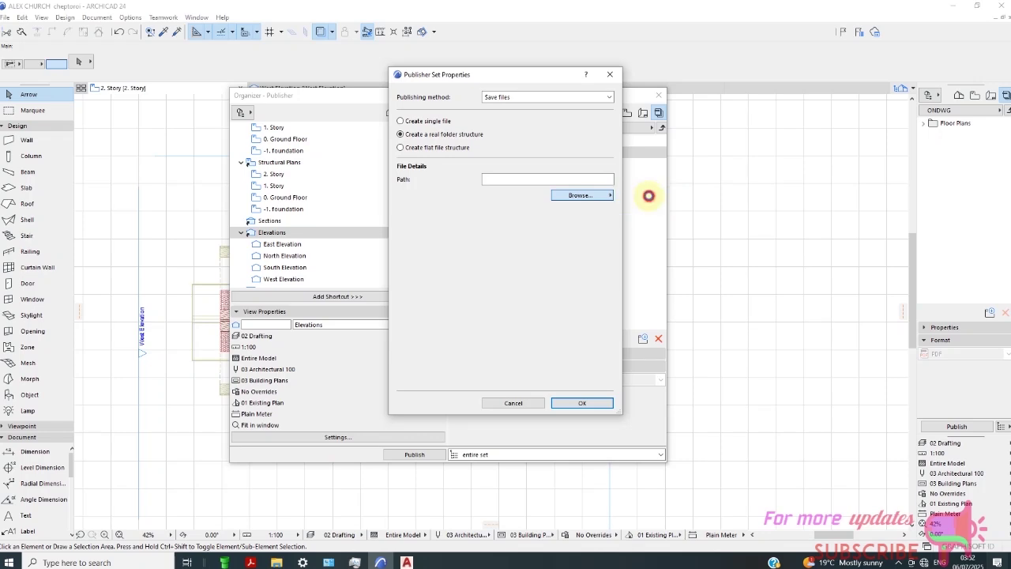
{"action": "scroll", "coordinate": [464, 268], "scroll_direction": "down", "scroll_amount": 10}
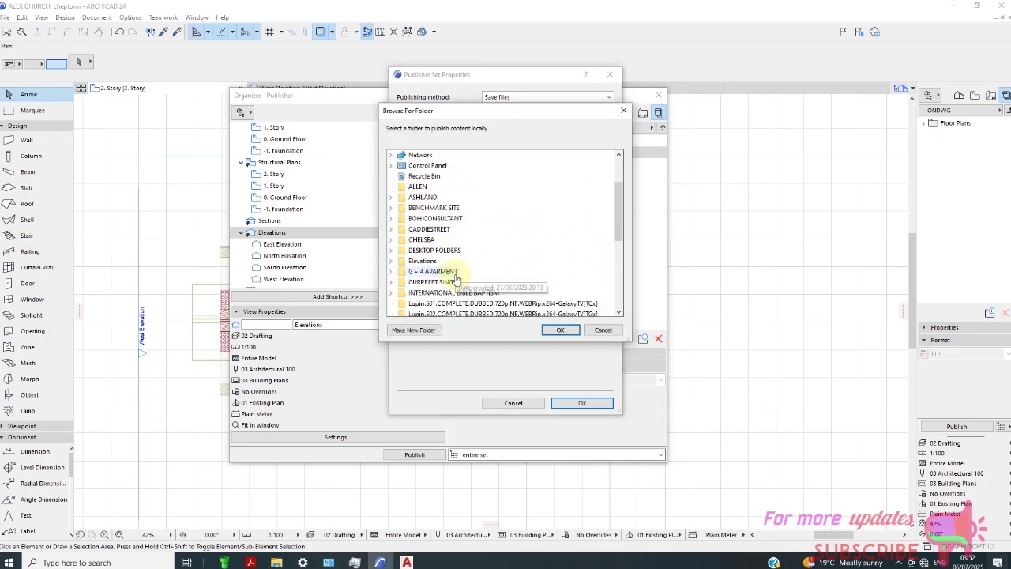
{"action": "scroll", "coordinate": [459, 289], "scroll_direction": "down", "scroll_amount": 2}
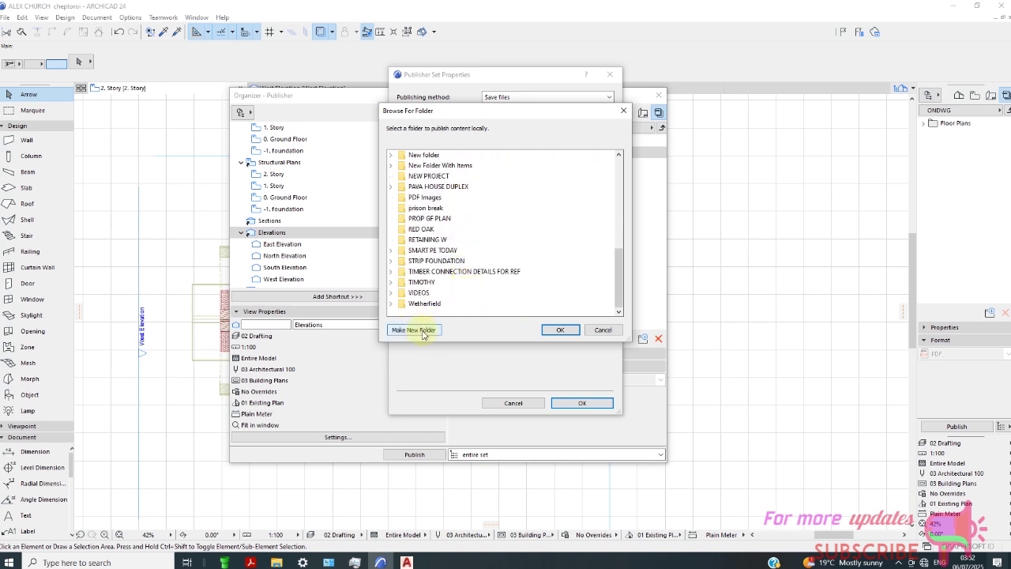
{"action": "scroll", "coordinate": [458, 264], "scroll_direction": "up", "scroll_amount": 12}
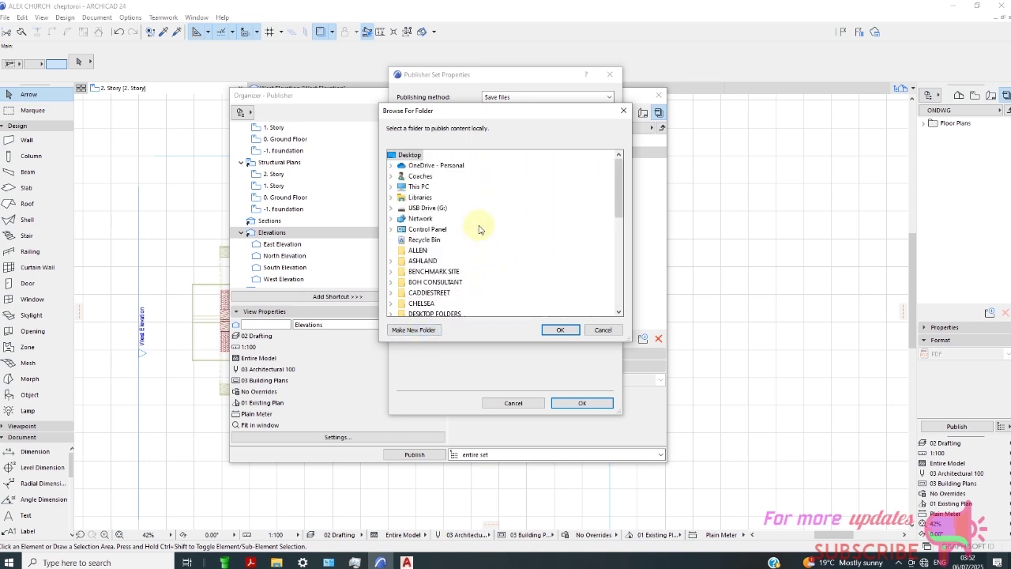
- Create a new folder on drive E and accept it as the publishing destination
{"action": "double_click", "coordinate": [425, 189]}
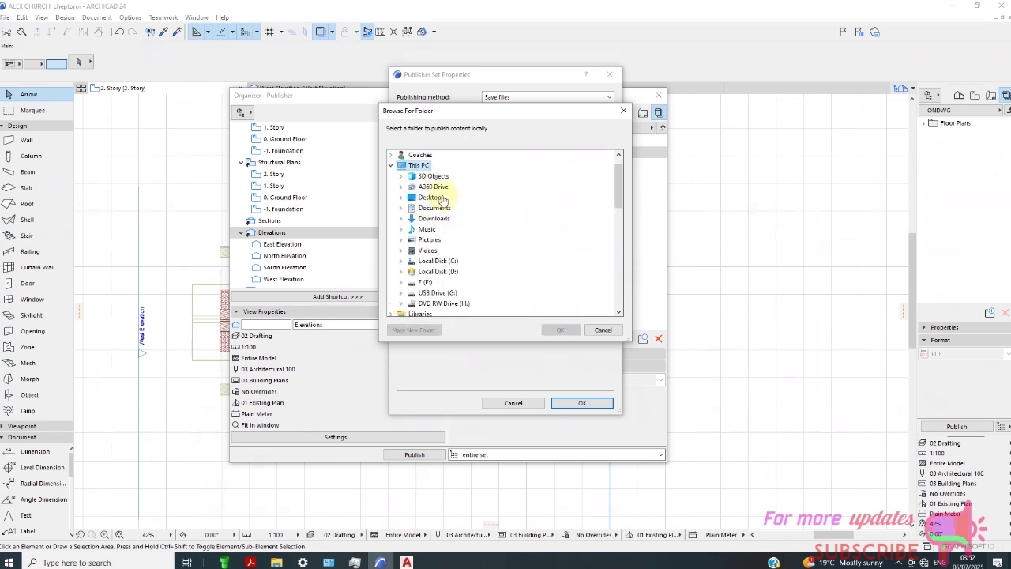
{"action": "scroll", "coordinate": [433, 213], "scroll_direction": "down", "scroll_amount": 2}
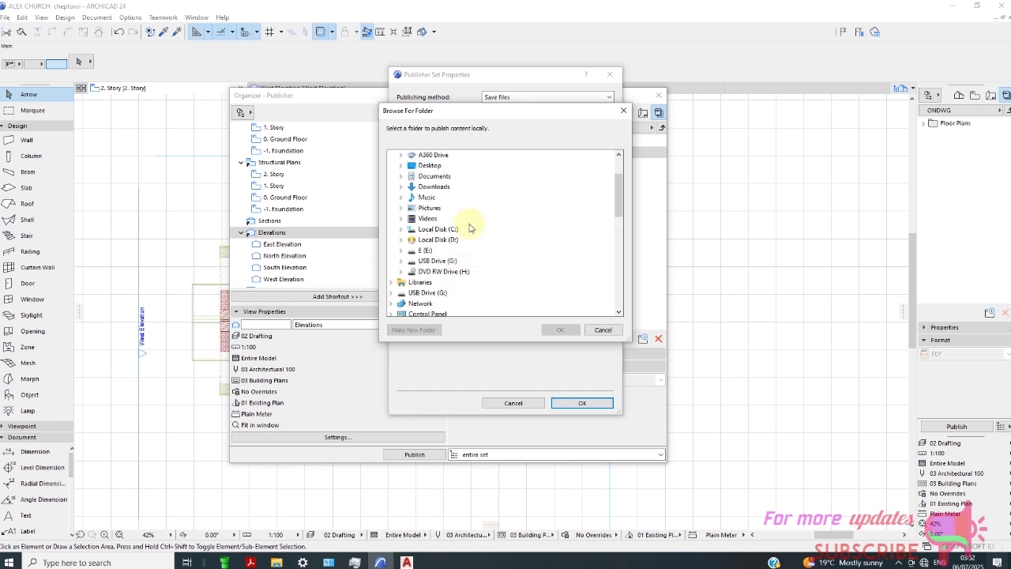
{"action": "double_click", "coordinate": [427, 218]}
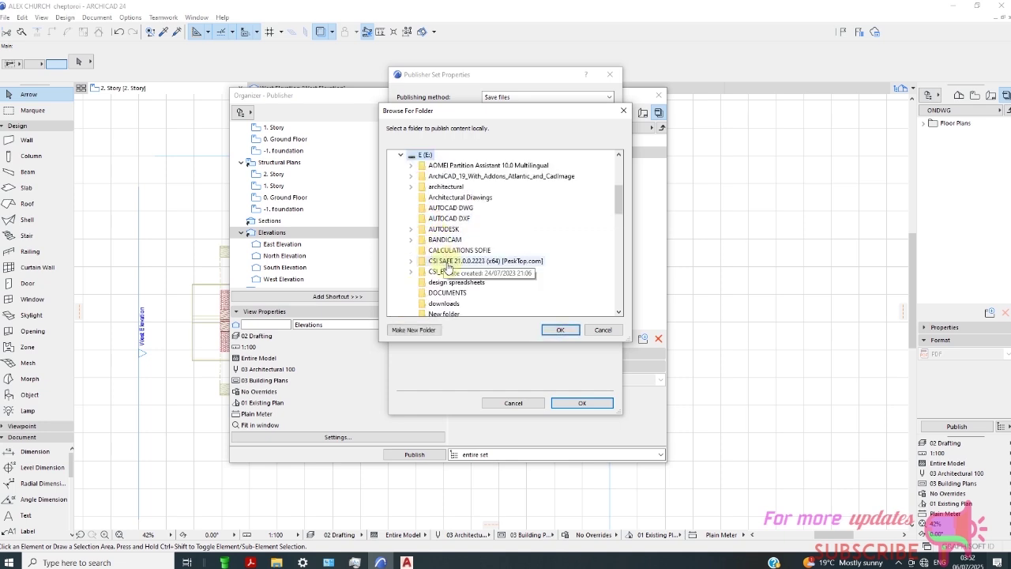
{"action": "scroll", "coordinate": [525, 251], "scroll_direction": "down", "scroll_amount": 1}
{"action": "scroll", "coordinate": [511, 278], "scroll_direction": "down", "scroll_amount": 4}
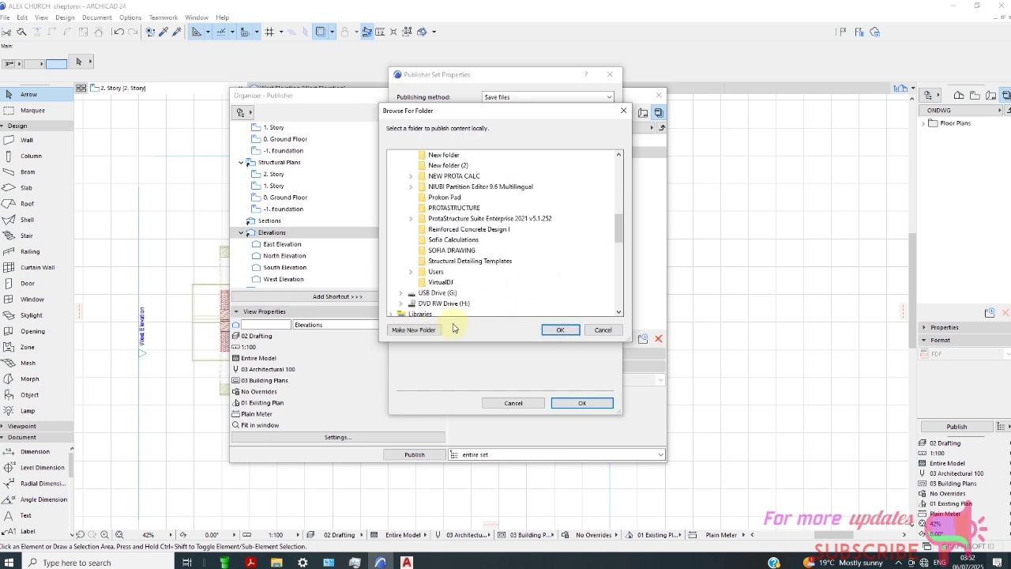
{"action": "left_click", "coordinate": [427, 330]}
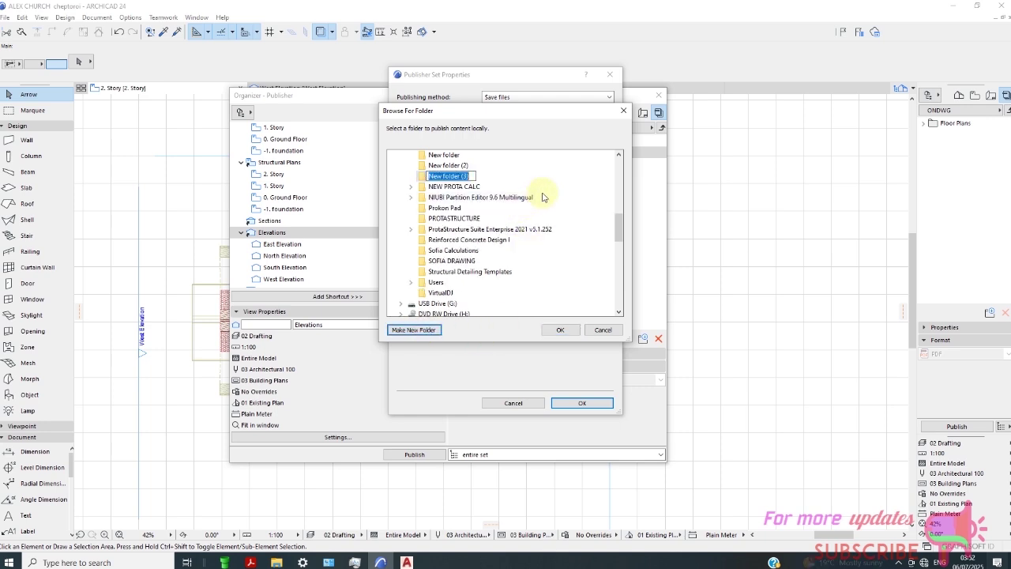
{"action": "type", "text": "O"}
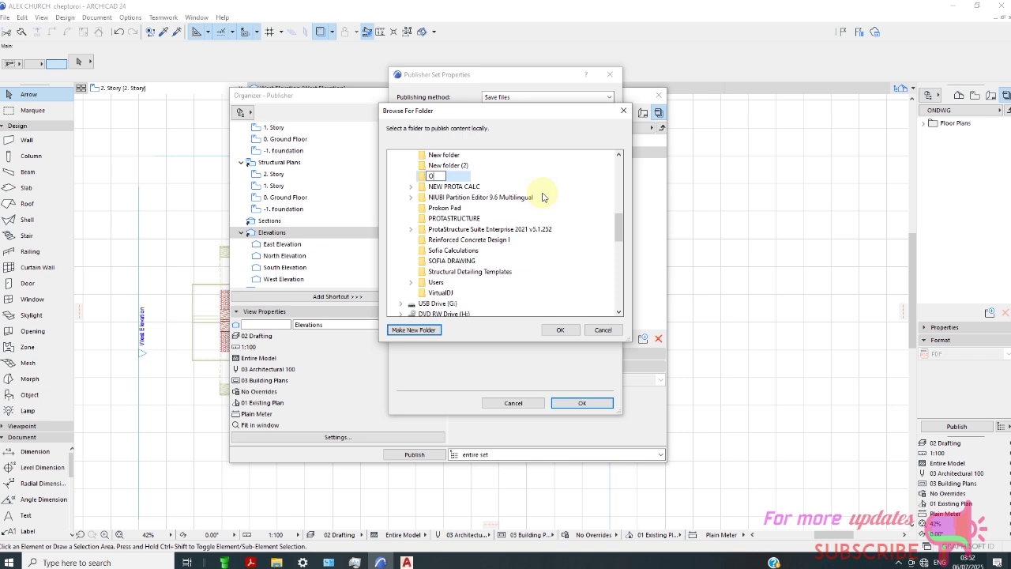
{"action": "type", "text": "NEDWG"}
{"action": "left_click", "coordinate": [560, 329]}
{"action": "left_click", "coordinate": [560, 330]}
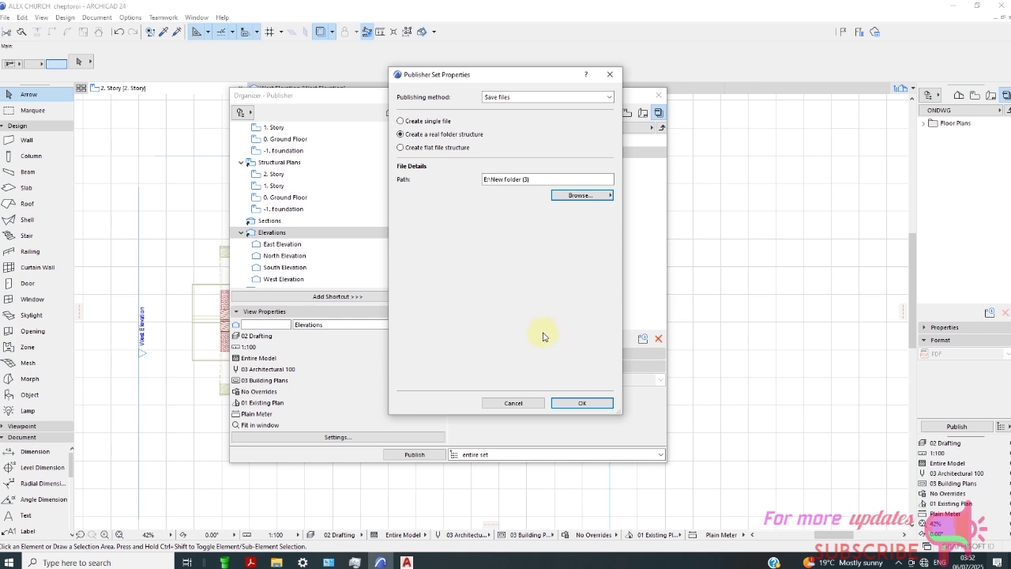
- Confirm the publisher set properties with the E:\New folder (3) path
{"action": "left_click", "coordinate": [571, 197]}
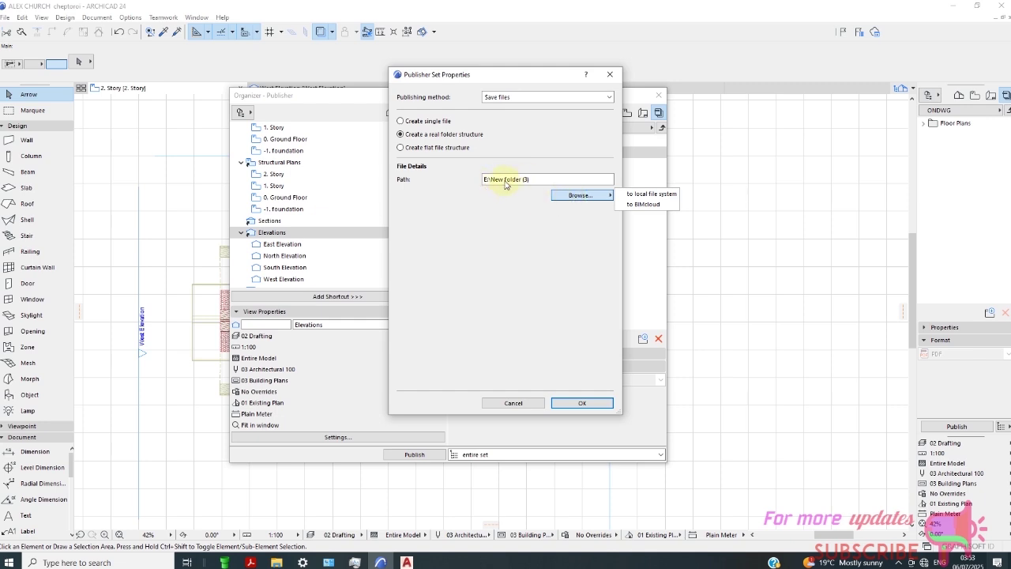
{"action": "left_click", "coordinate": [578, 404]}
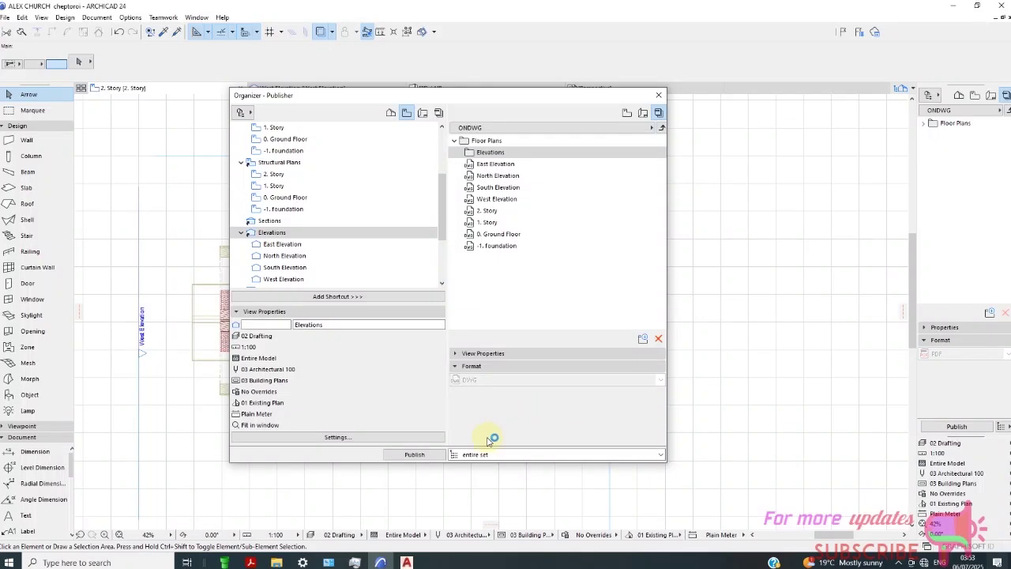
- Publish all eight ONDWG plans and elevations as DWG files into the new folder
{"action": "left_click", "coordinate": [433, 456]}
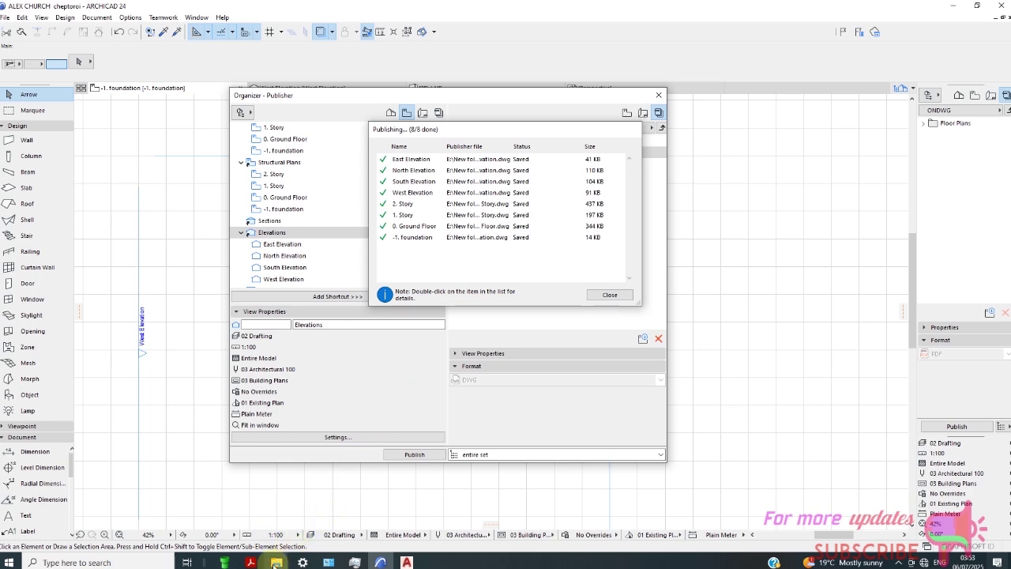
{"action": "mouse_move", "coordinate": [276, 561]}
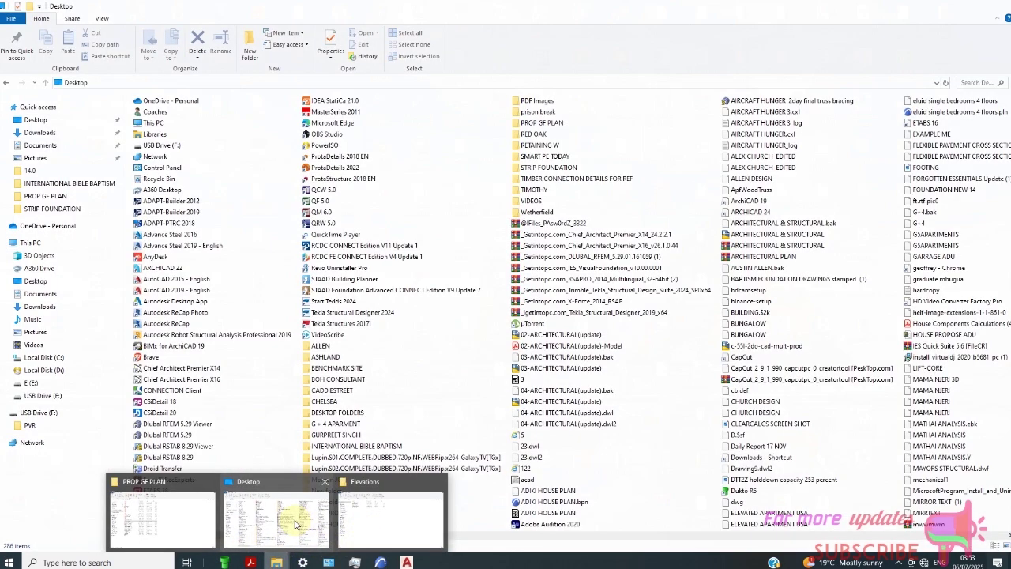
- Browse to E:\New folder (3)\Floor Plans to show the eight published DWG files
{"action": "left_click", "coordinate": [293, 519]}
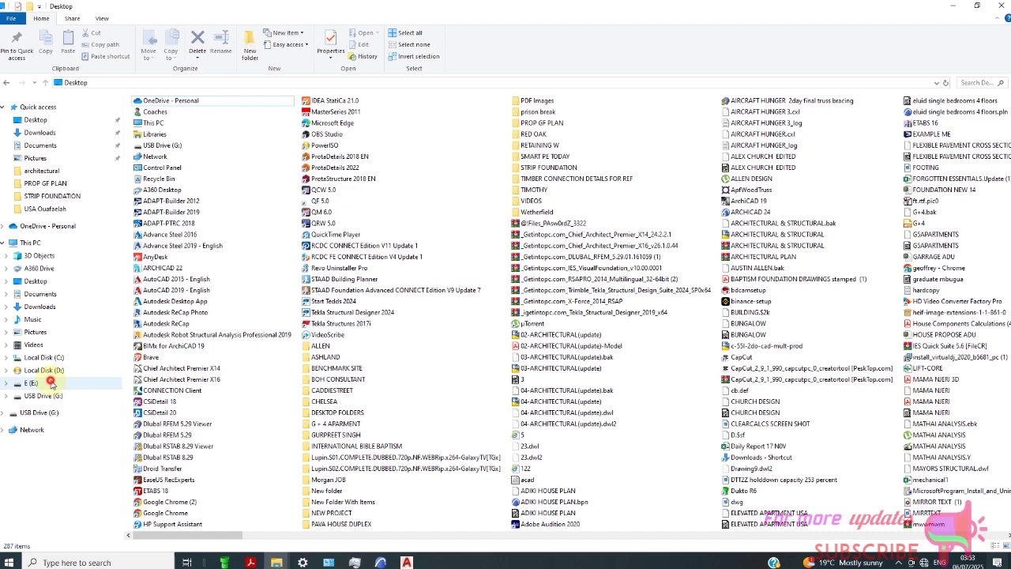
{"action": "left_click", "coordinate": [51, 383]}
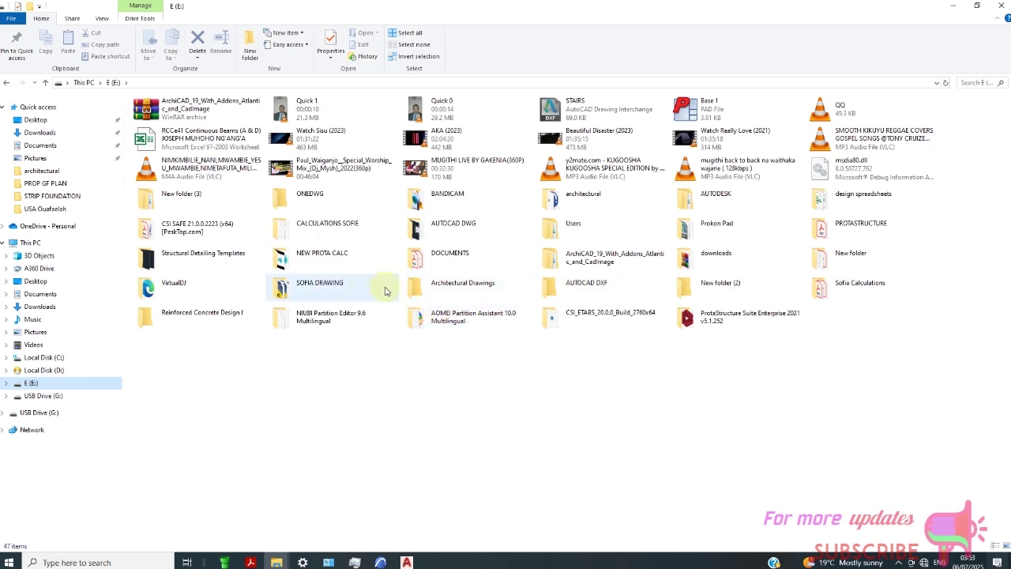
{"action": "left_click", "coordinate": [211, 197]}
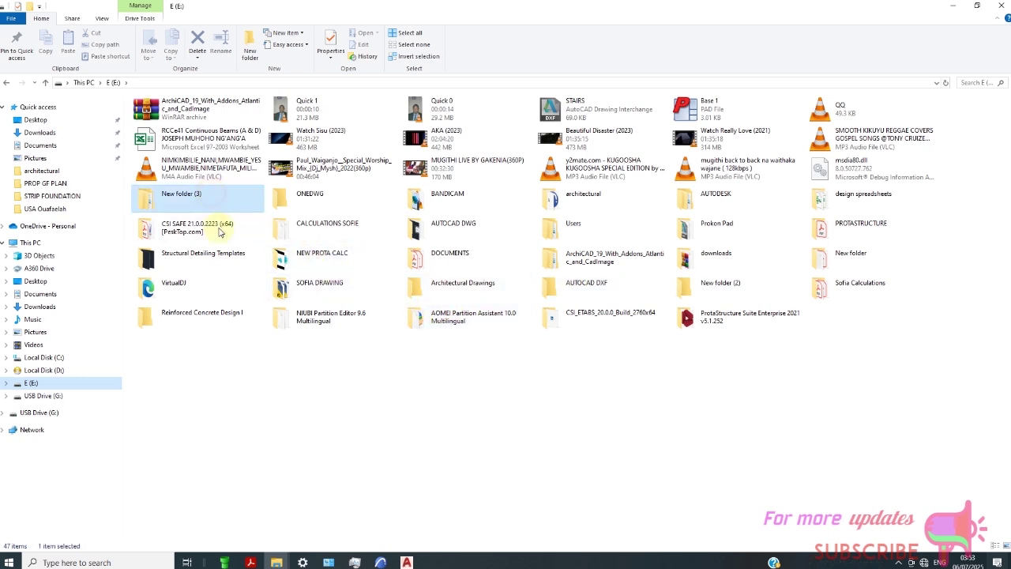
{"action": "double_click", "coordinate": [218, 210]}
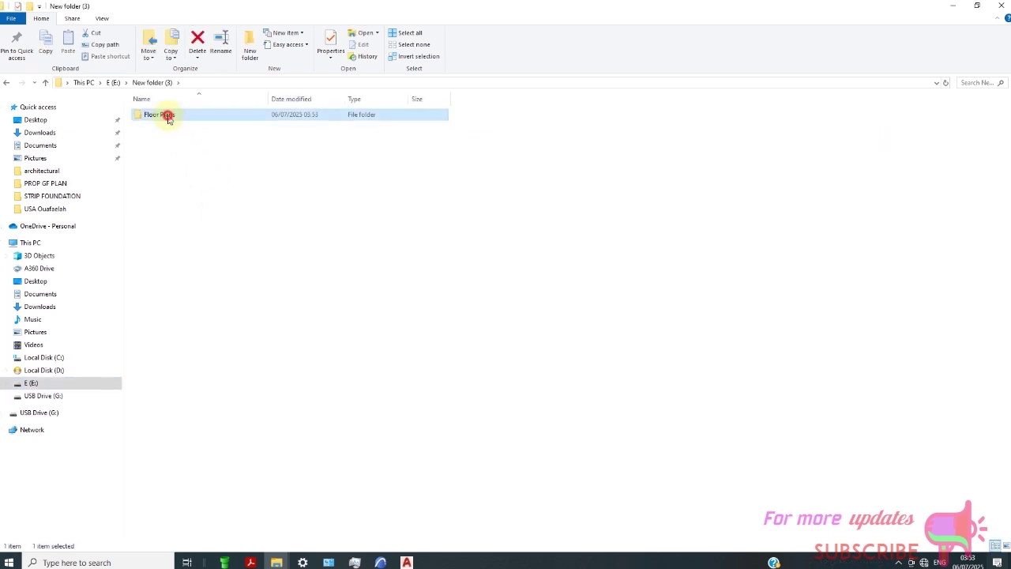
{"action": "double_click", "coordinate": [163, 114]}
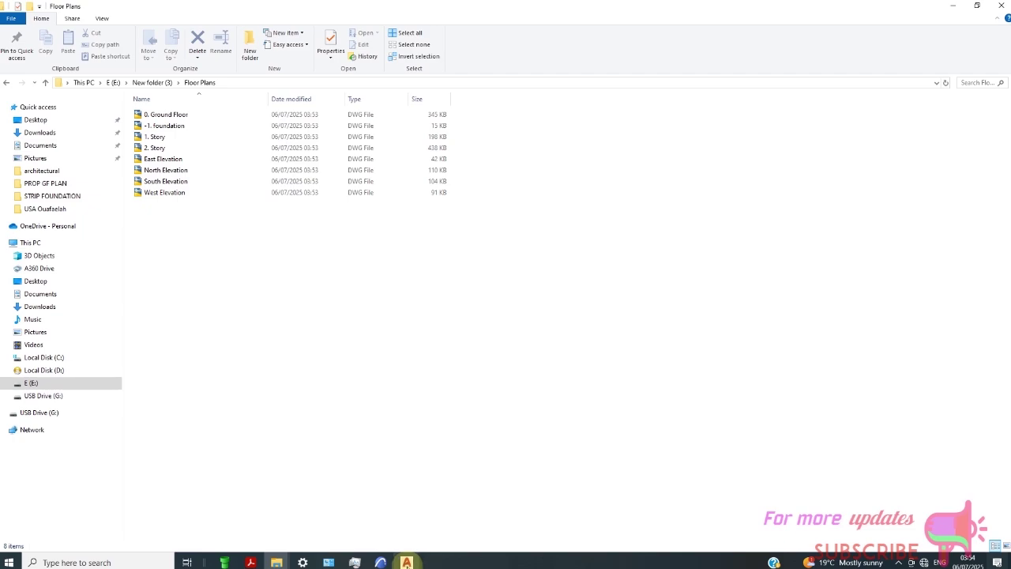
{"action": "left_click", "coordinate": [406, 561]}
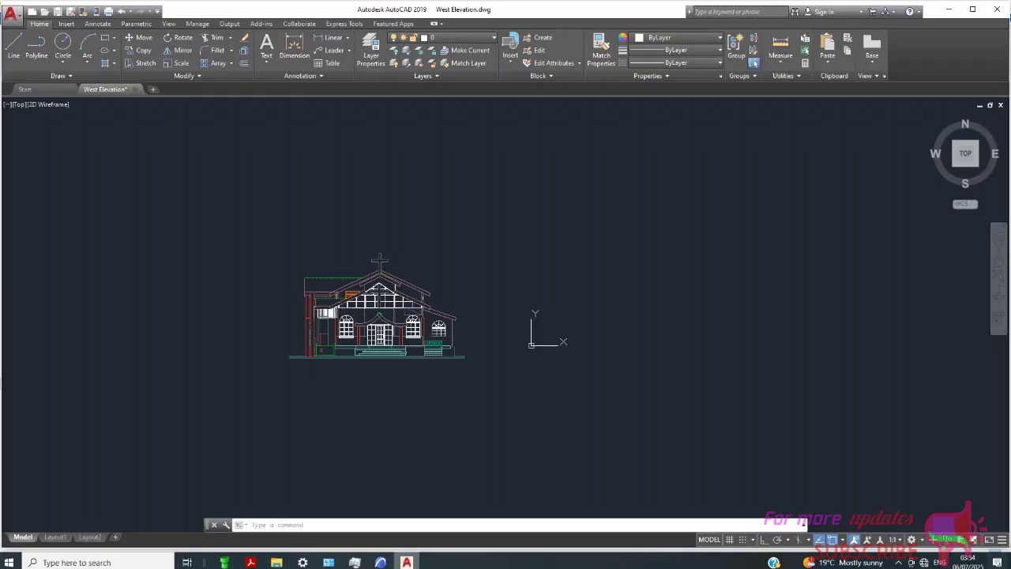
- Open North Elevation.dwg from E:\New folder (3)\Floor Plans, continuing past the non-Autodesk file warning
{"action": "left_click", "coordinate": [17, 16]}
{"action": "left_click", "coordinate": [41, 96]}
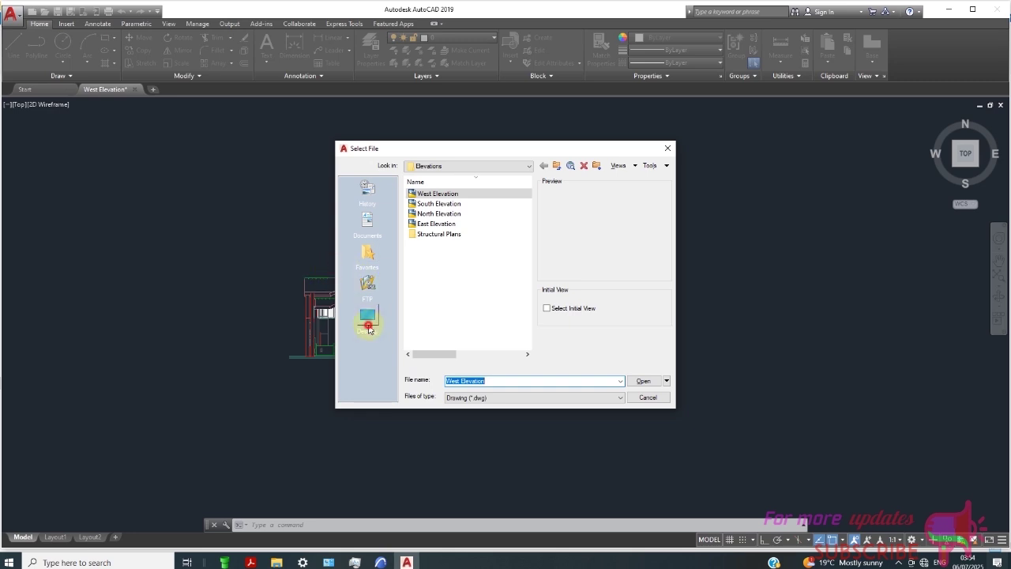
{"action": "left_click", "coordinate": [368, 327]}
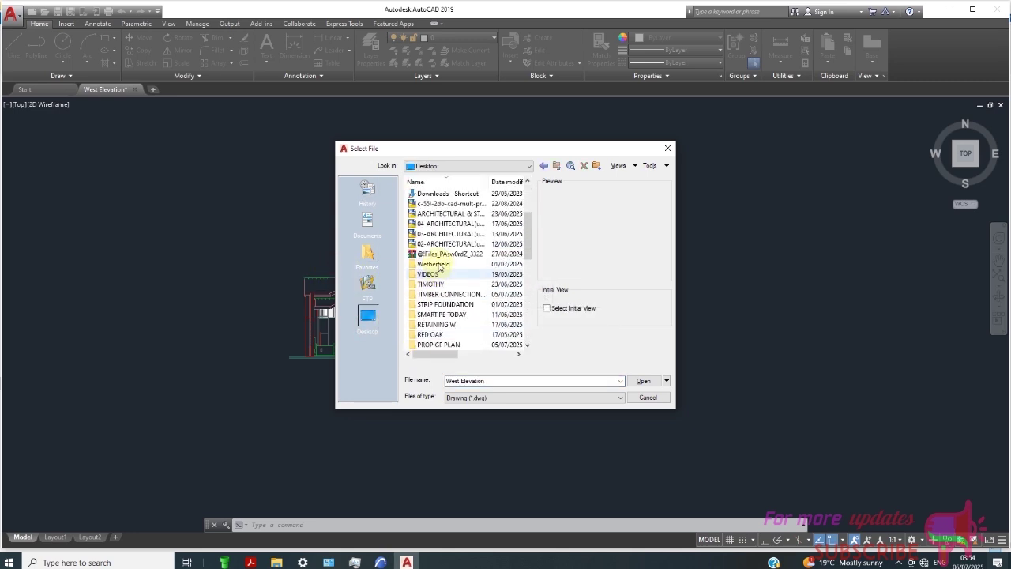
{"action": "left_click", "coordinate": [526, 169]}
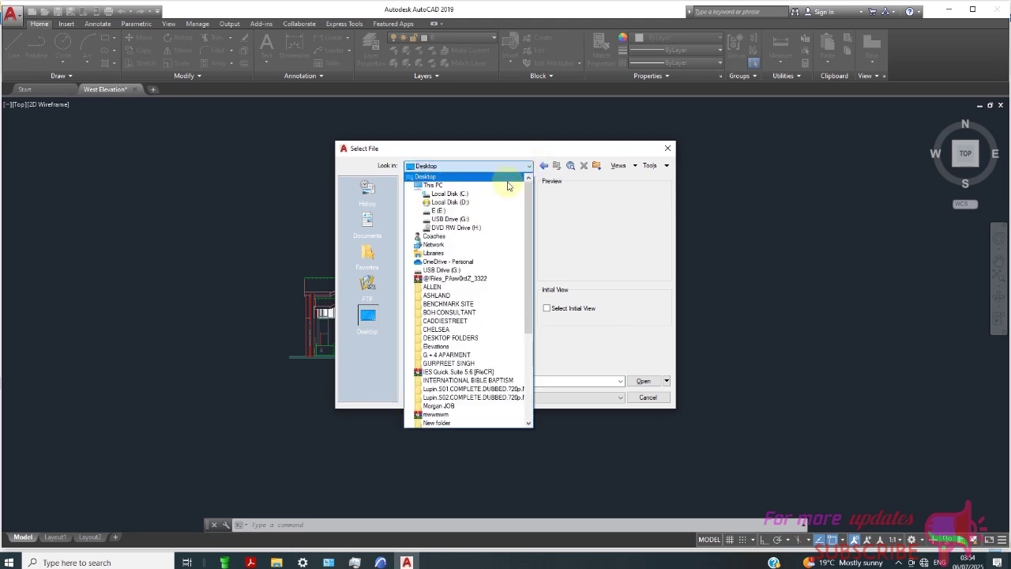
{"action": "left_click", "coordinate": [467, 212]}
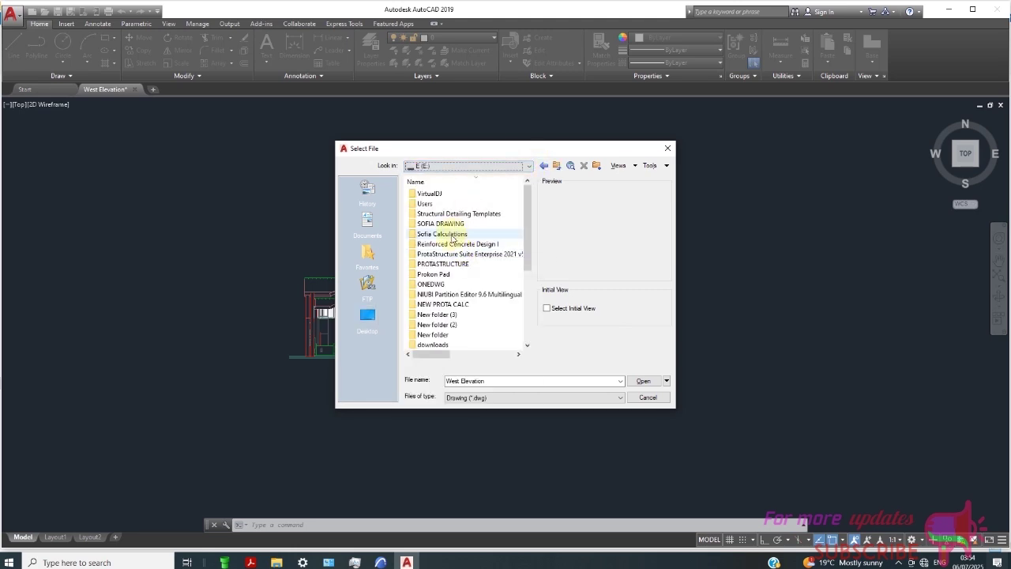
{"action": "double_click", "coordinate": [449, 283]}
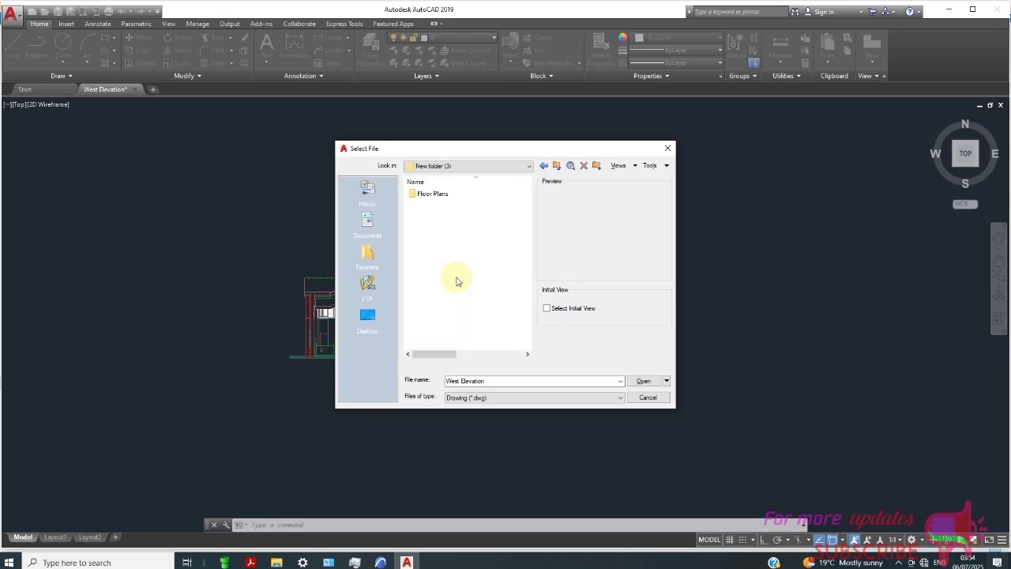
{"action": "double_click", "coordinate": [449, 193]}
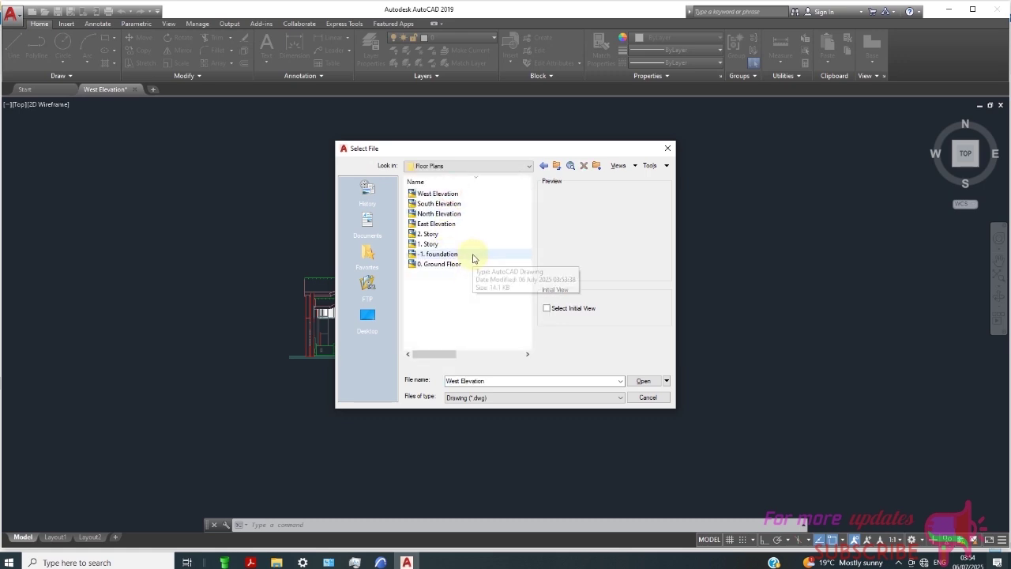
{"action": "left_click", "coordinate": [444, 213]}
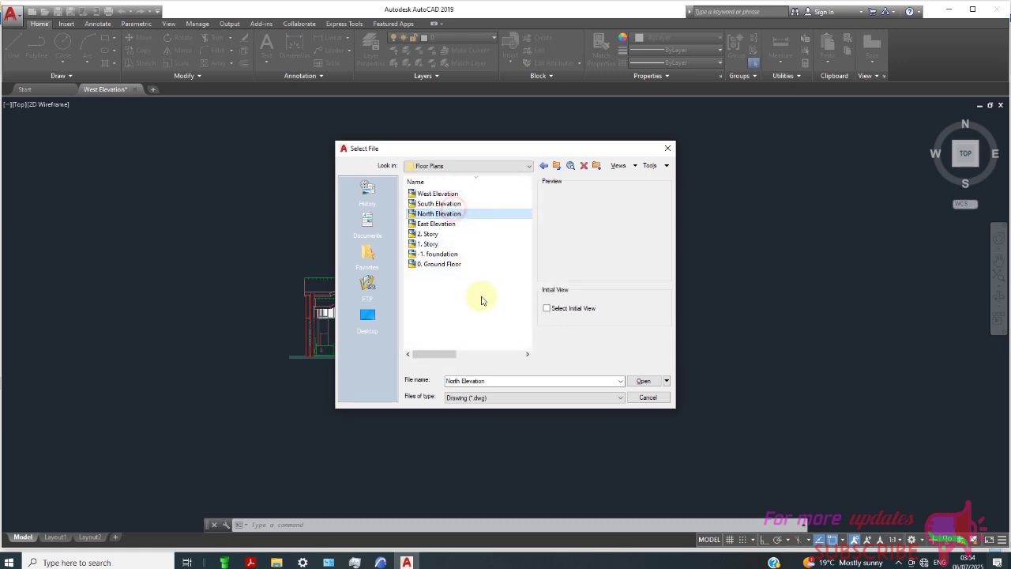
{"action": "left_click", "coordinate": [641, 381]}
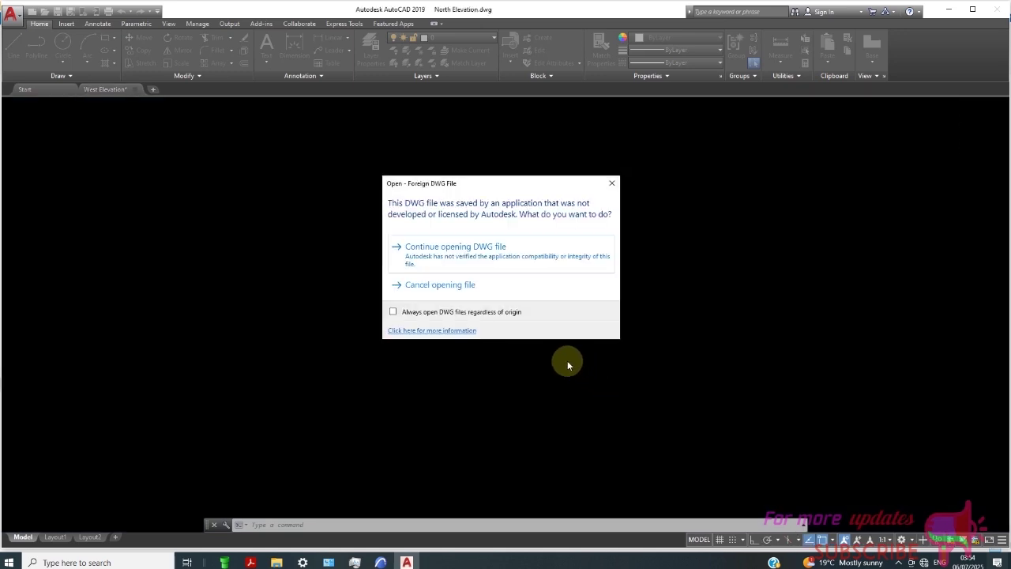
{"action": "left_click", "coordinate": [485, 262]}
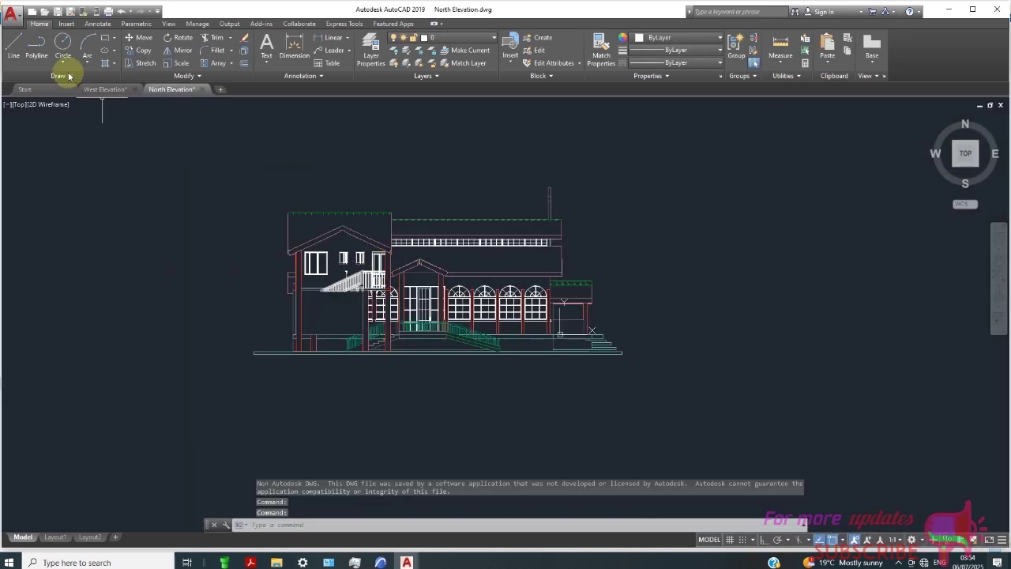
{"action": "left_click", "coordinate": [23, 16]}
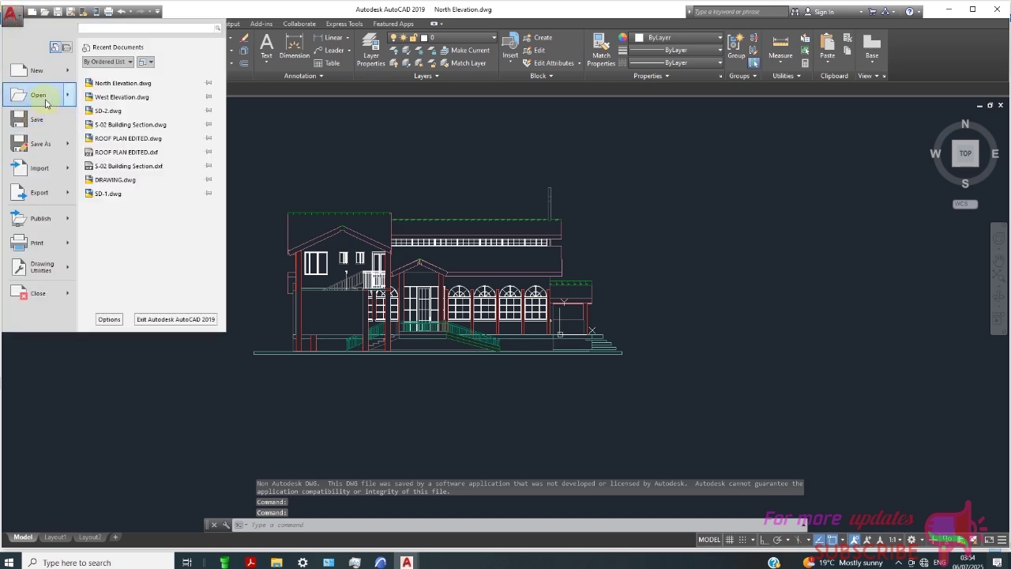
- Open 0. Ground Floor.dwg from Floor Plans, continuing past the non-Autodesk file warning
{"action": "left_click", "coordinate": [45, 96]}
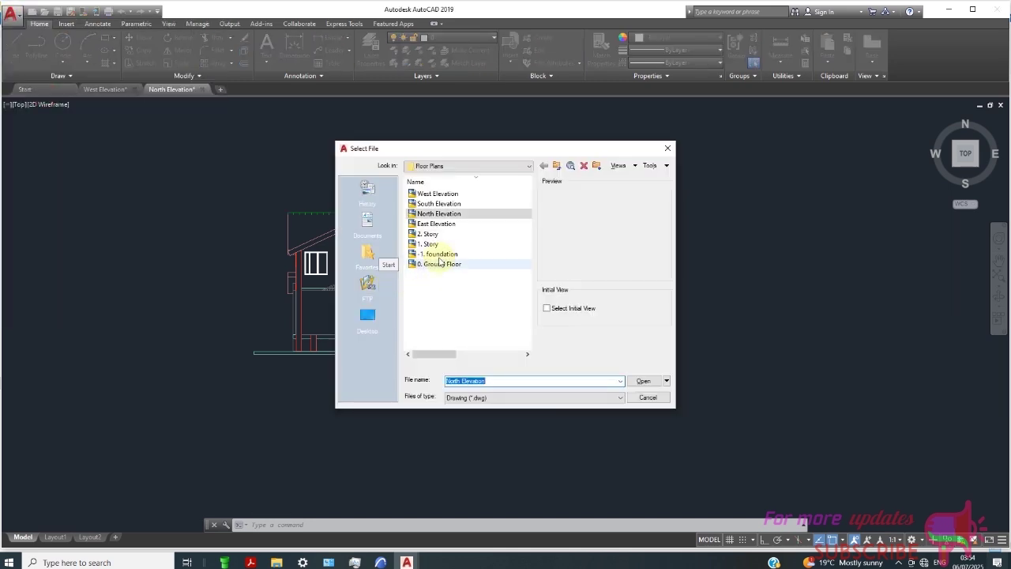
{"action": "left_click", "coordinate": [446, 264]}
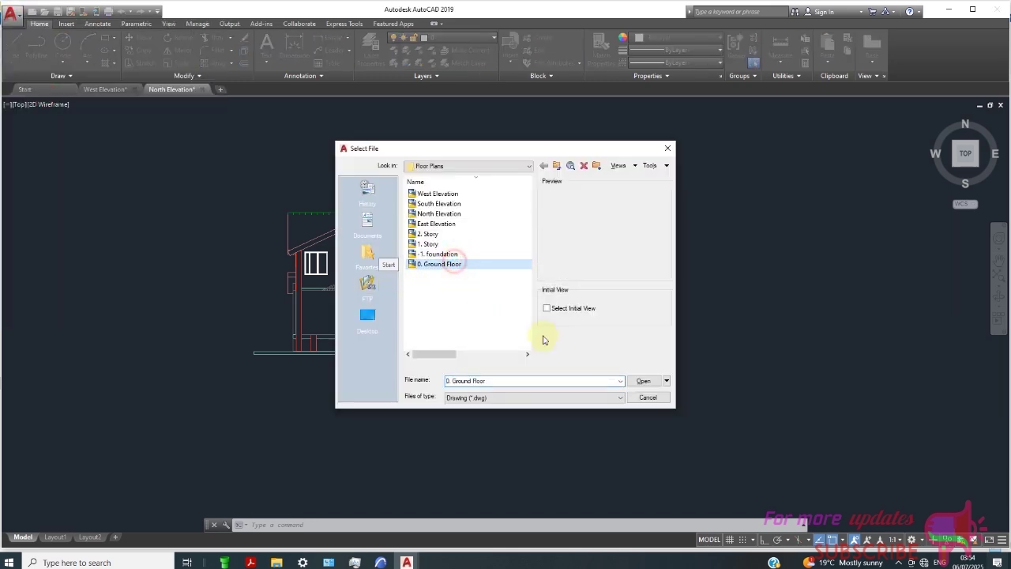
{"action": "left_click", "coordinate": [643, 381]}
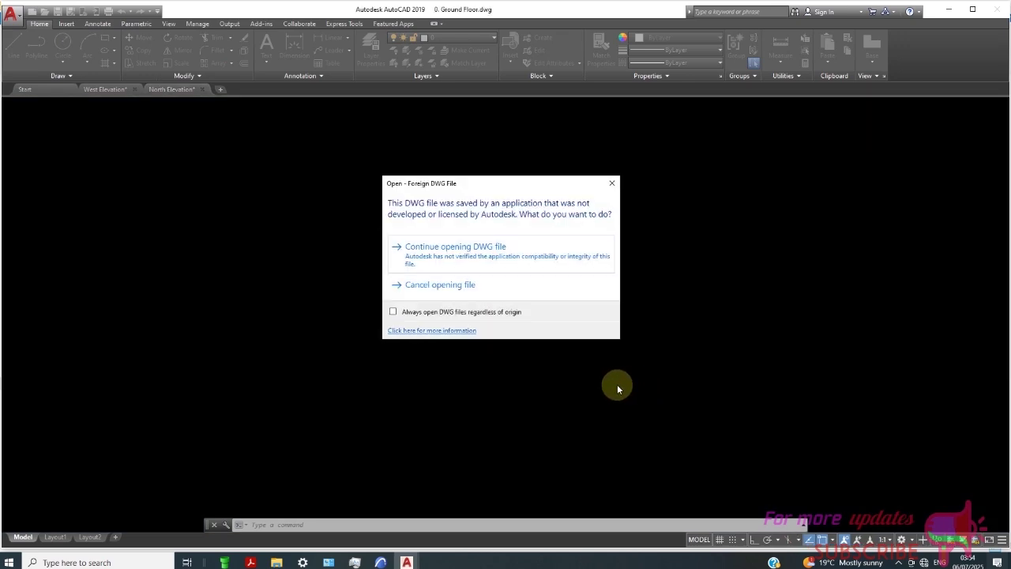
{"action": "left_click", "coordinate": [470, 266]}
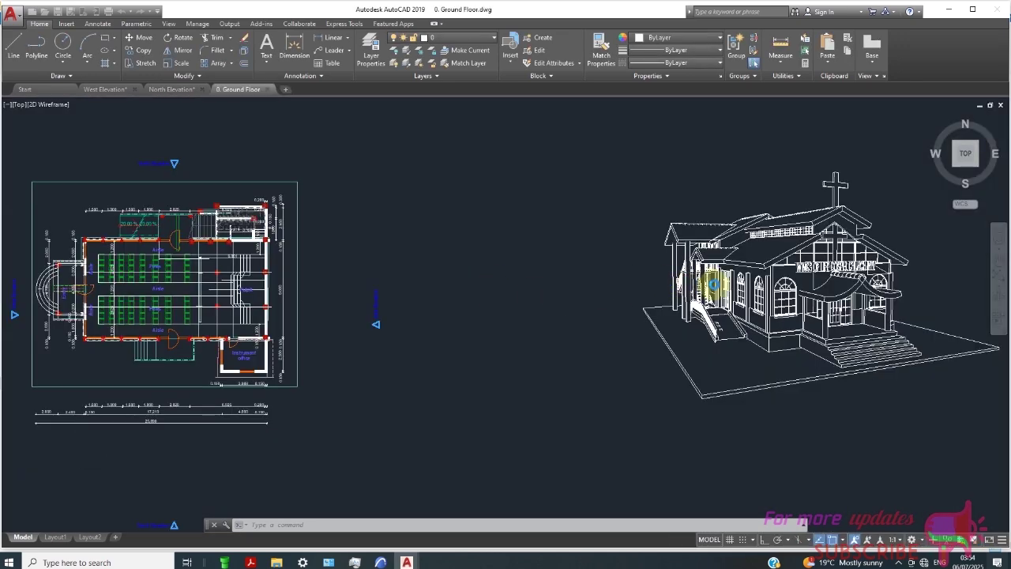
- Zoom in and out to inspect the church floor plan and 3D model
{"action": "scroll", "coordinate": [411, 299], "scroll_direction": "up", "scroll_amount": 10}
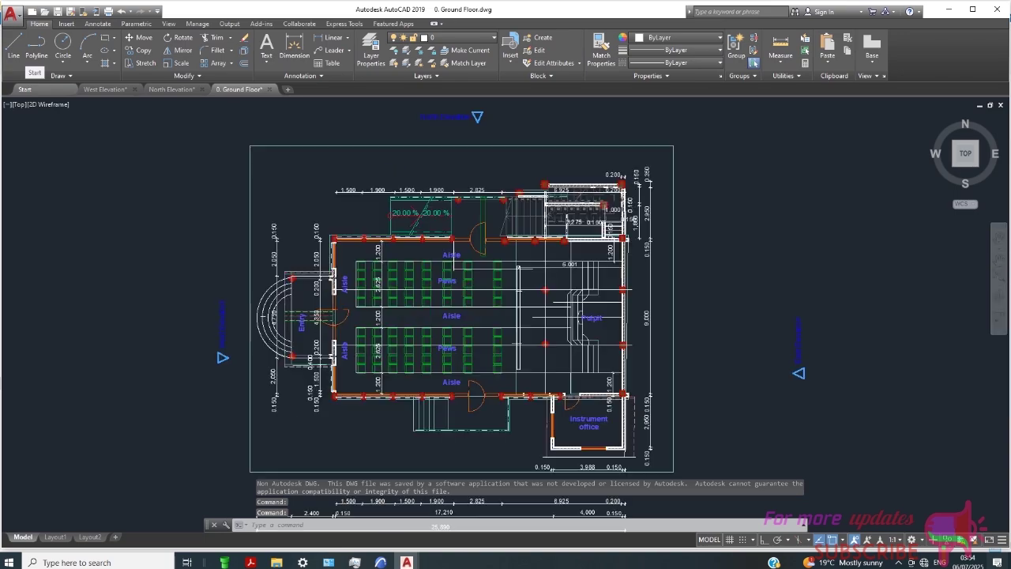
{"action": "scroll", "coordinate": [474, 241], "scroll_direction": "up", "scroll_amount": 4}
{"action": "scroll", "coordinate": [371, 237], "scroll_direction": "down", "scroll_amount": 7}
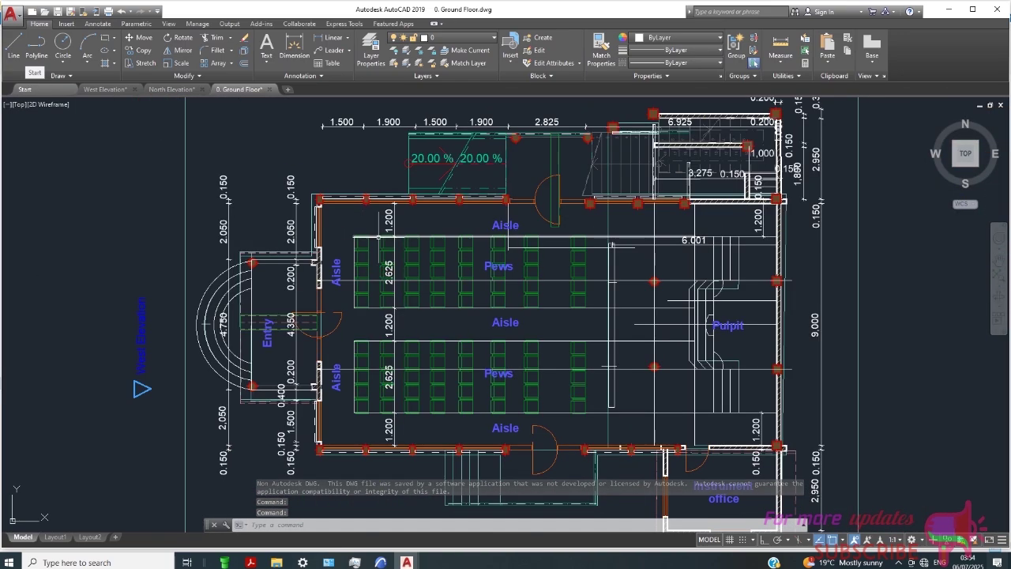
{"action": "scroll", "coordinate": [563, 192], "scroll_direction": "up", "scroll_amount": 9}
{"action": "scroll", "coordinate": [559, 236], "scroll_direction": "down", "scroll_amount": 10}
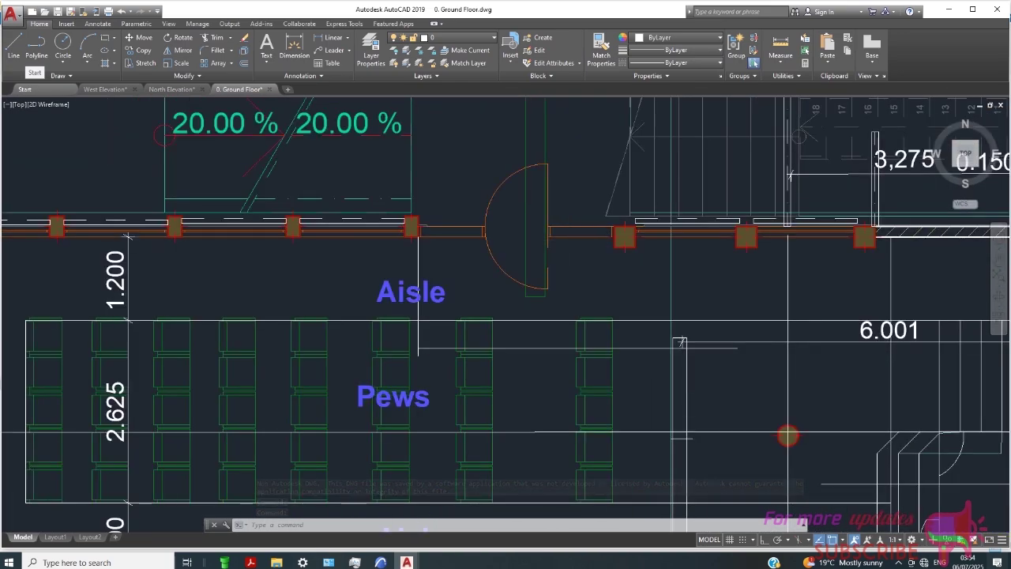
{"action": "scroll", "coordinate": [582, 263], "scroll_direction": "up", "scroll_amount": 6}
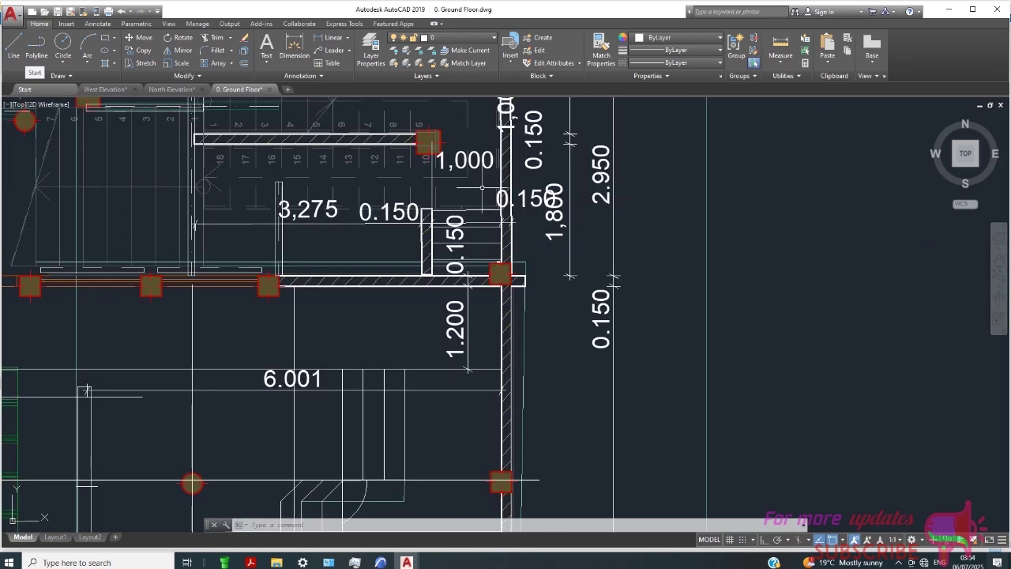
{"action": "scroll", "coordinate": [468, 251], "scroll_direction": "down", "scroll_amount": 9}
{"action": "scroll", "coordinate": [413, 320], "scroll_direction": "up", "scroll_amount": 3}
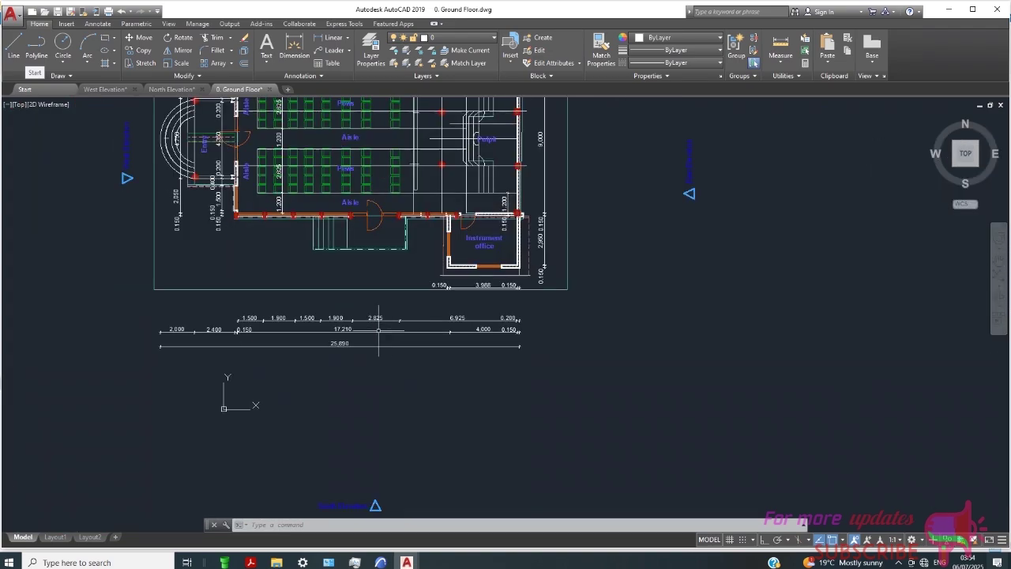
{"action": "scroll", "coordinate": [473, 300], "scroll_direction": "down", "scroll_amount": 3}
{"action": "scroll", "coordinate": [713, 219], "scroll_direction": "up", "scroll_amount": 8}
{"action": "scroll", "coordinate": [712, 218], "scroll_direction": "down", "scroll_amount": 10}
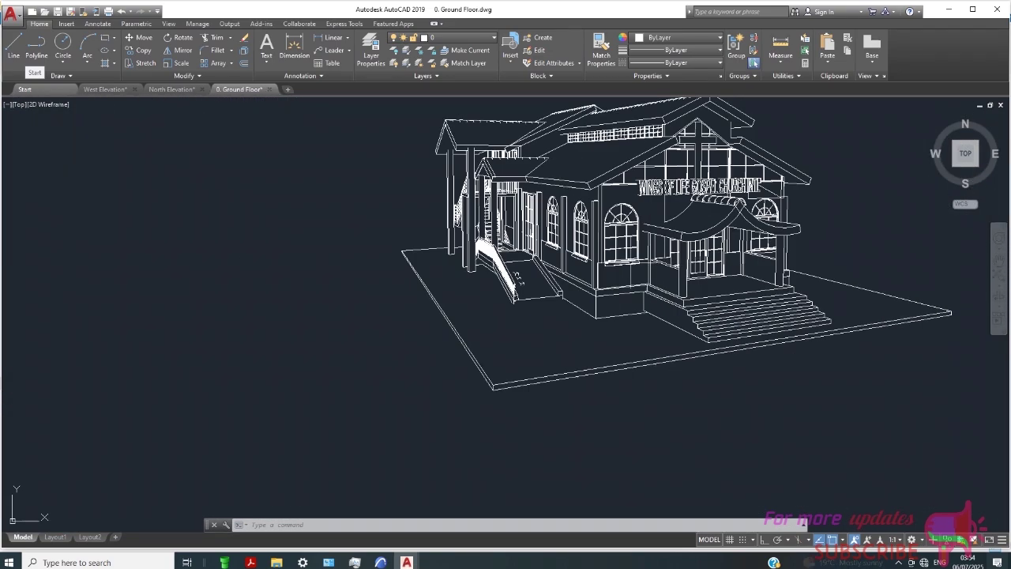
{"action": "left_click", "coordinate": [12, 14]}
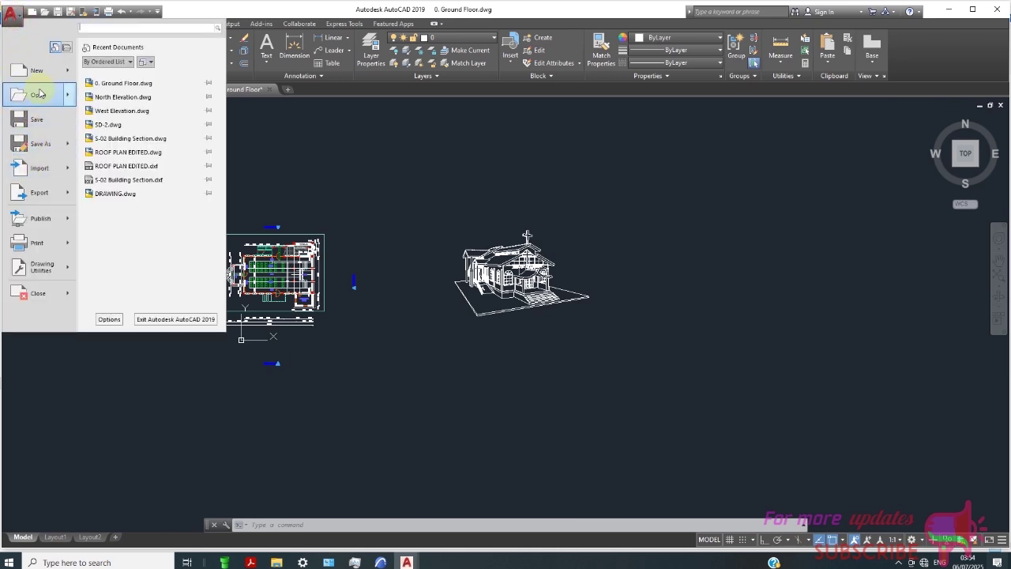
- Open West Elevation.dwg again as a fourth drawing and zoom in on the cross-topped gable
{"action": "left_click", "coordinate": [38, 95]}
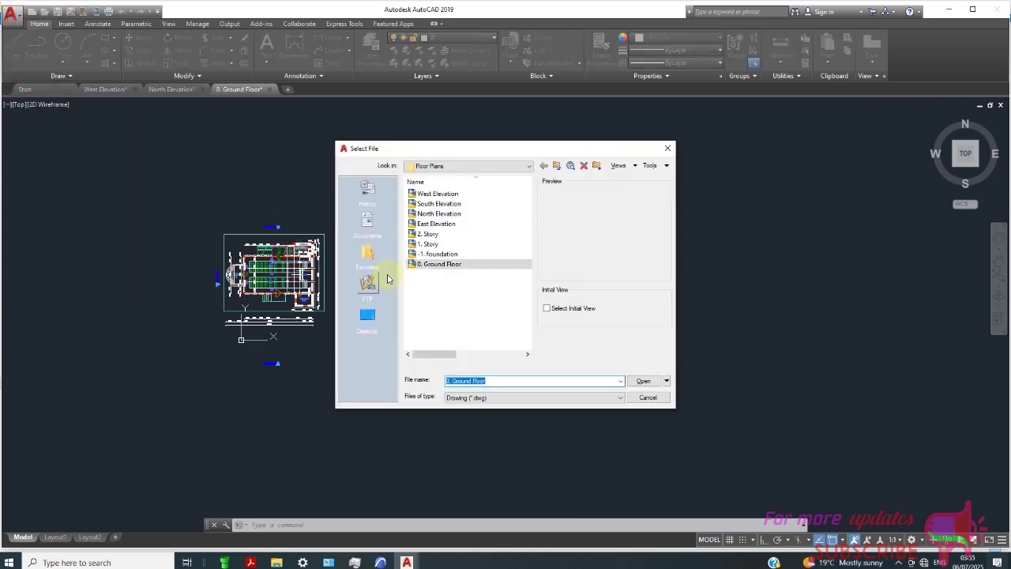
{"action": "left_click", "coordinate": [443, 194]}
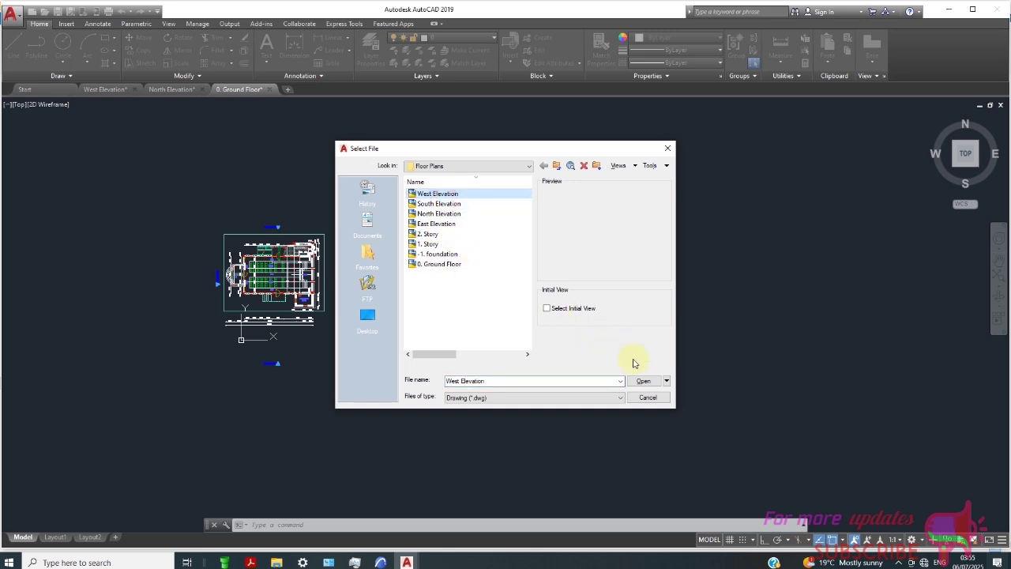
{"action": "left_click", "coordinate": [644, 384]}
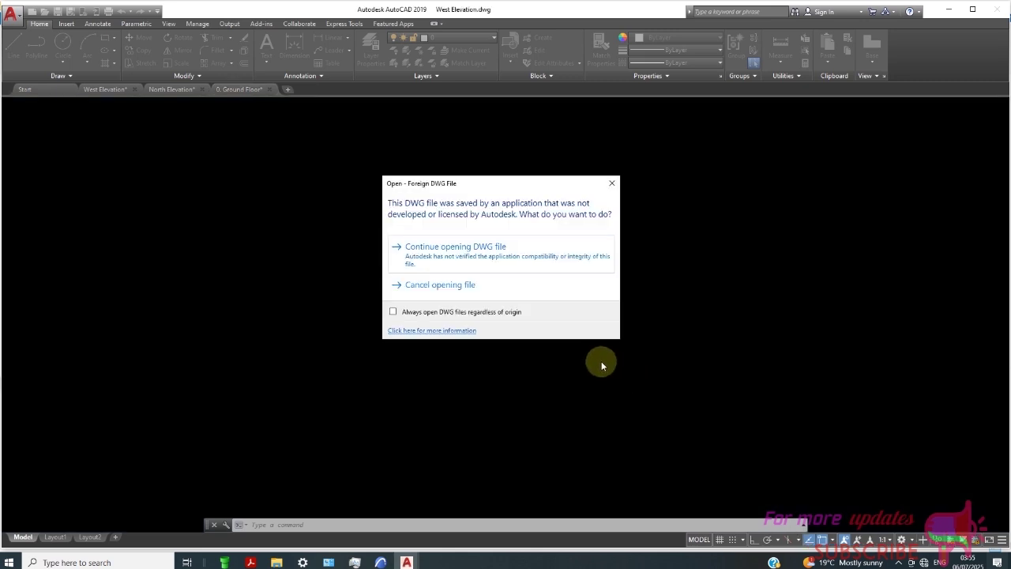
{"action": "left_click", "coordinate": [488, 266]}
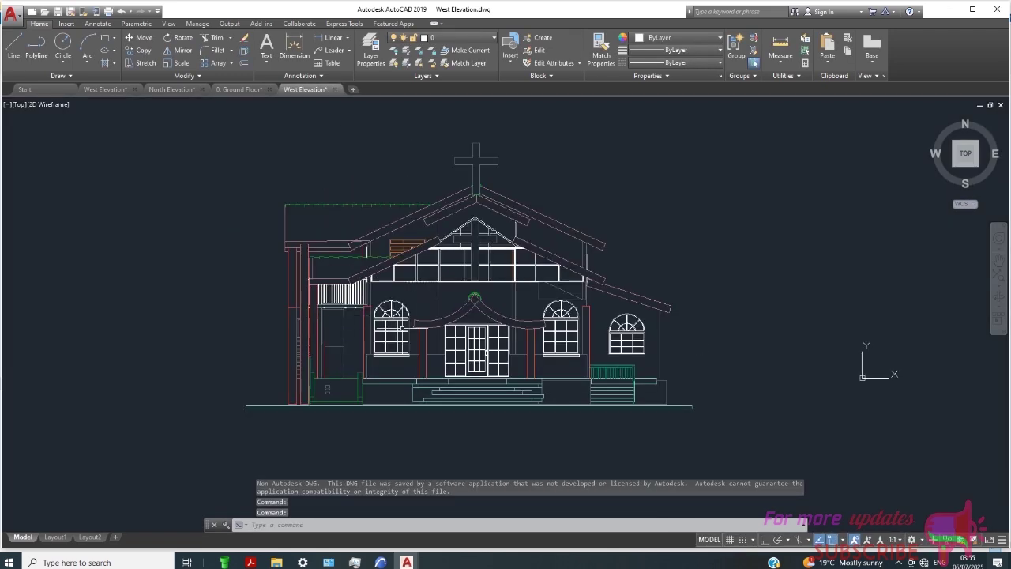
{"action": "scroll", "coordinate": [458, 271], "scroll_direction": "up", "scroll_amount": 2}
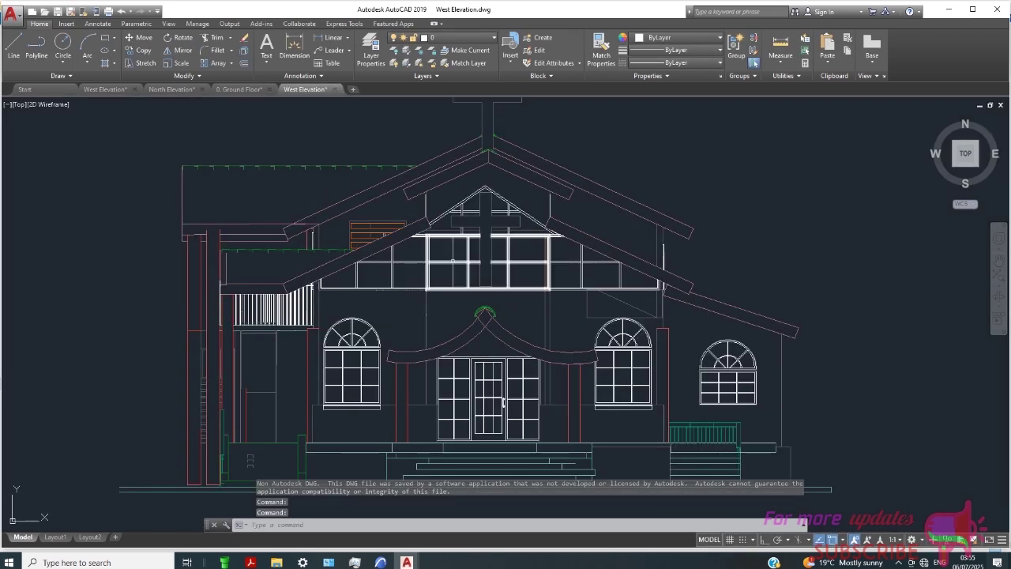
{"action": "scroll", "coordinate": [468, 254], "scroll_direction": "up", "scroll_amount": 2}
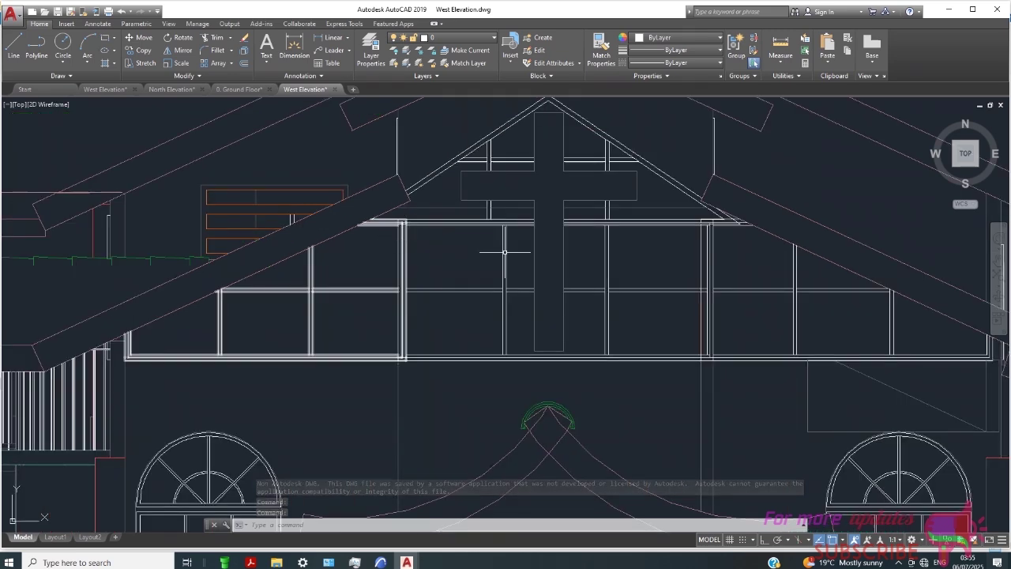